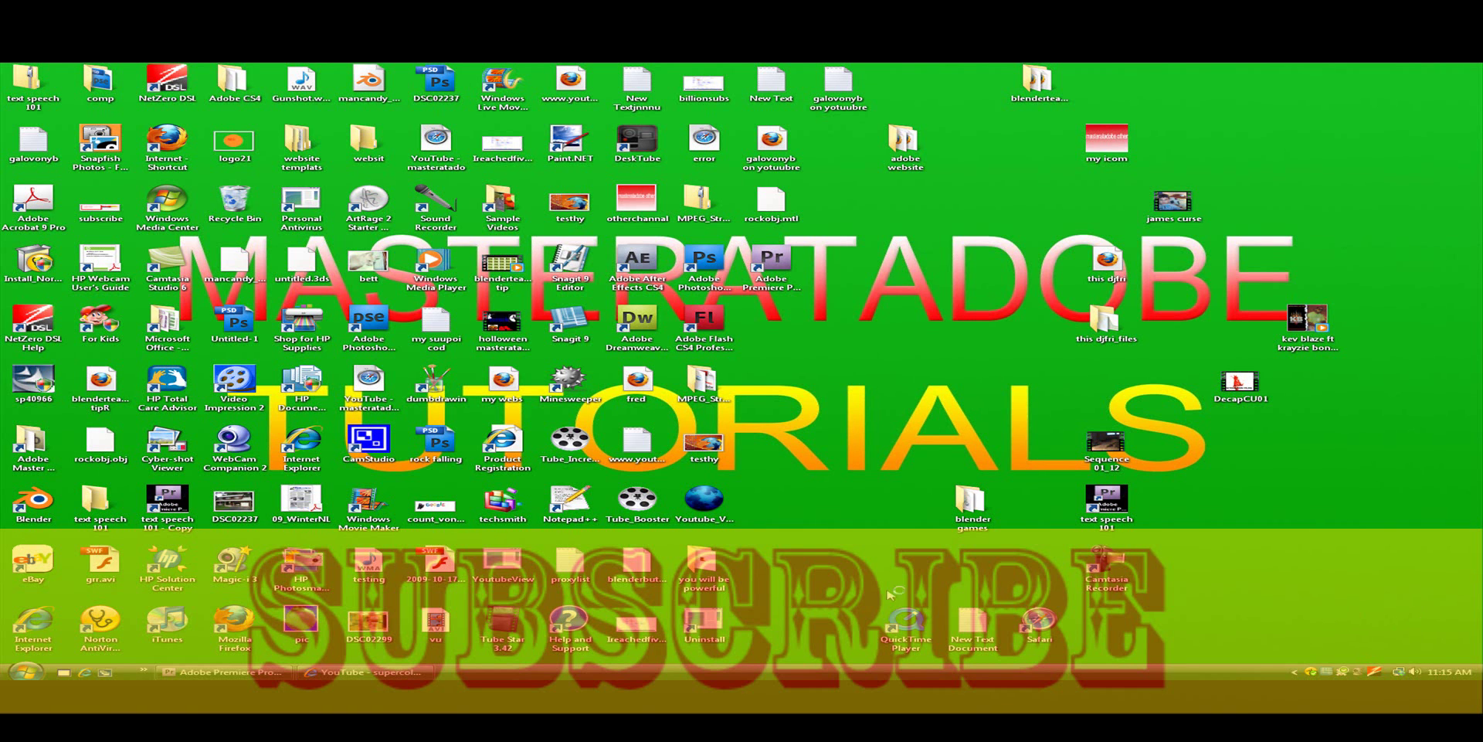
# Restore the Premiere Pro project window briefly, then minimize it to the taskbar.
pyautogui.click(224, 672)
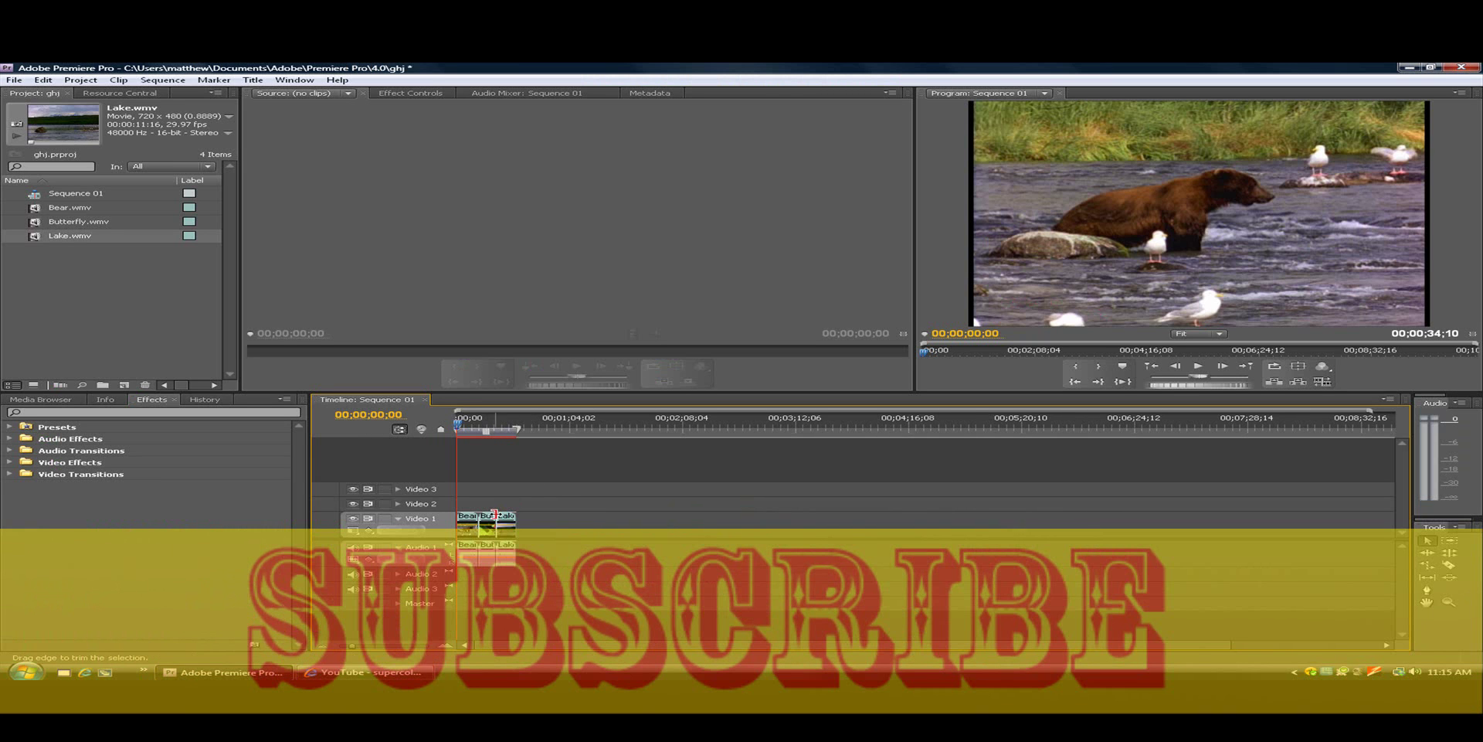
pyautogui.click(1408, 67)
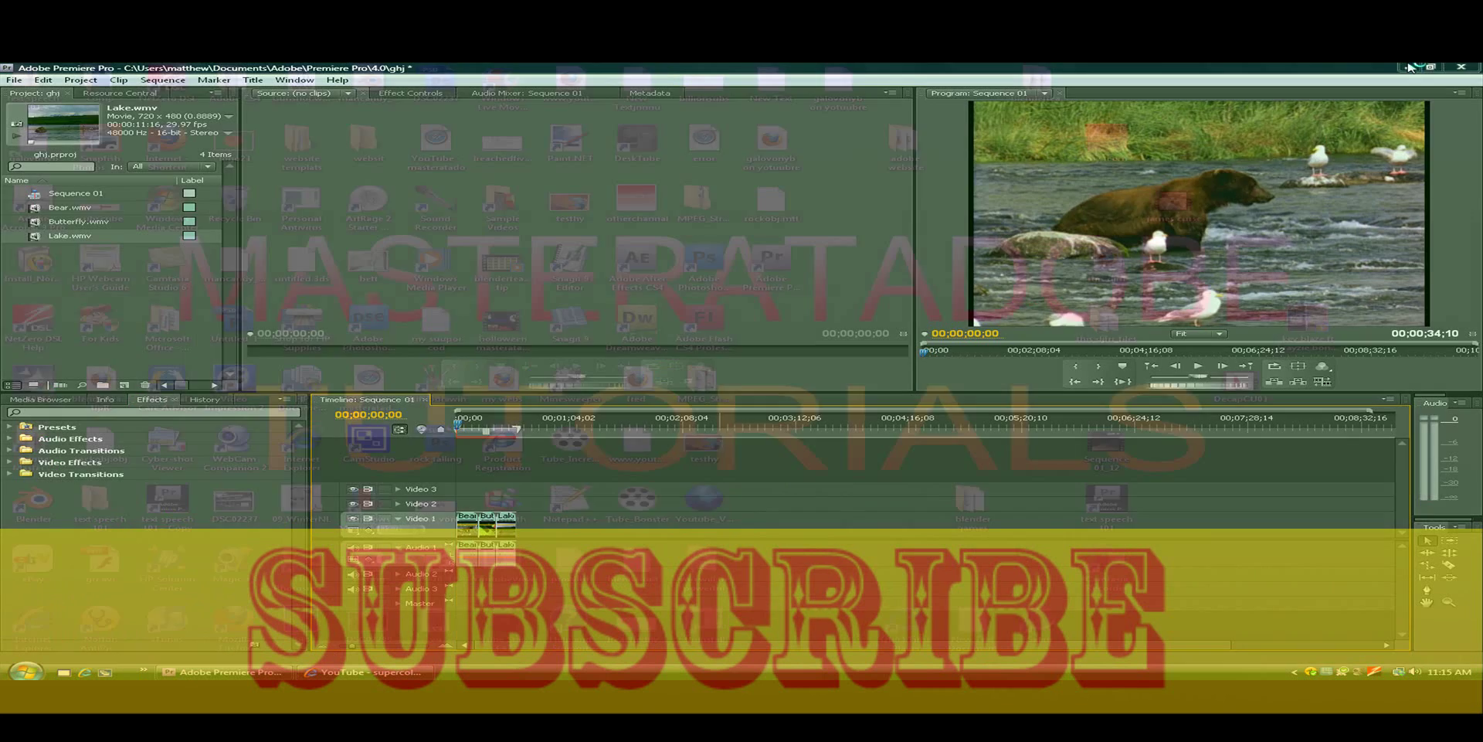
# Bring the YouTube channel page forward and scroll through it down and back to the top.
pyautogui.moveTo(224, 671)
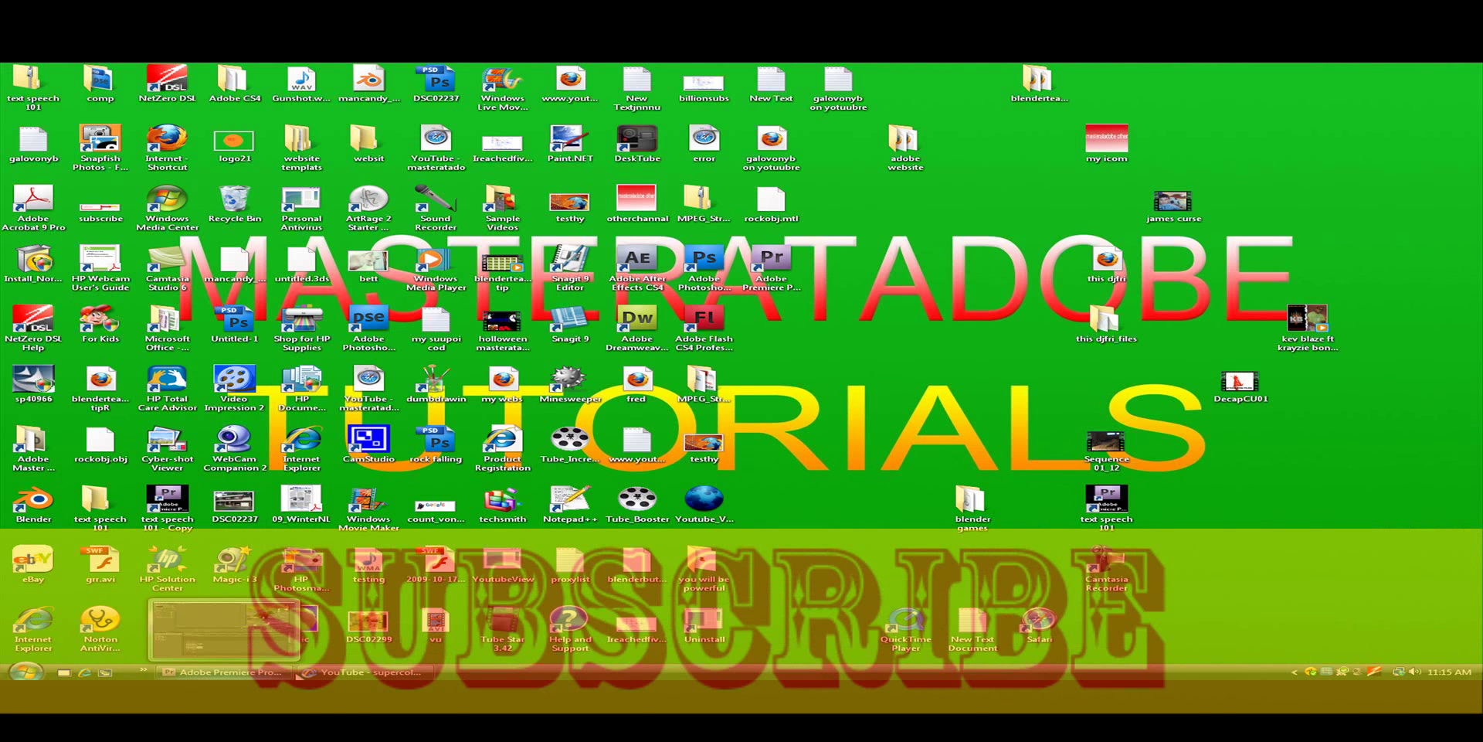
pyautogui.click(363, 672)
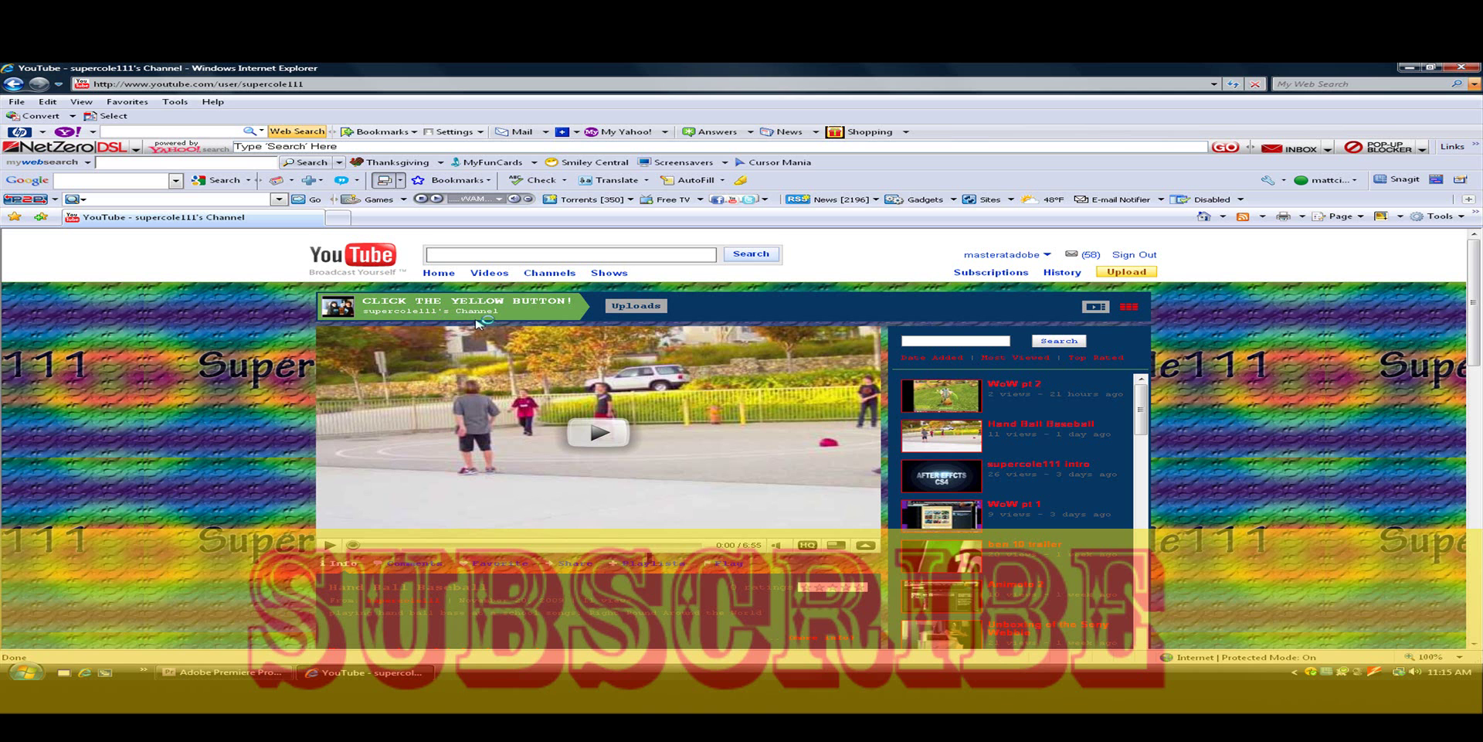
pyautogui.scroll(-2, 1020, 383)
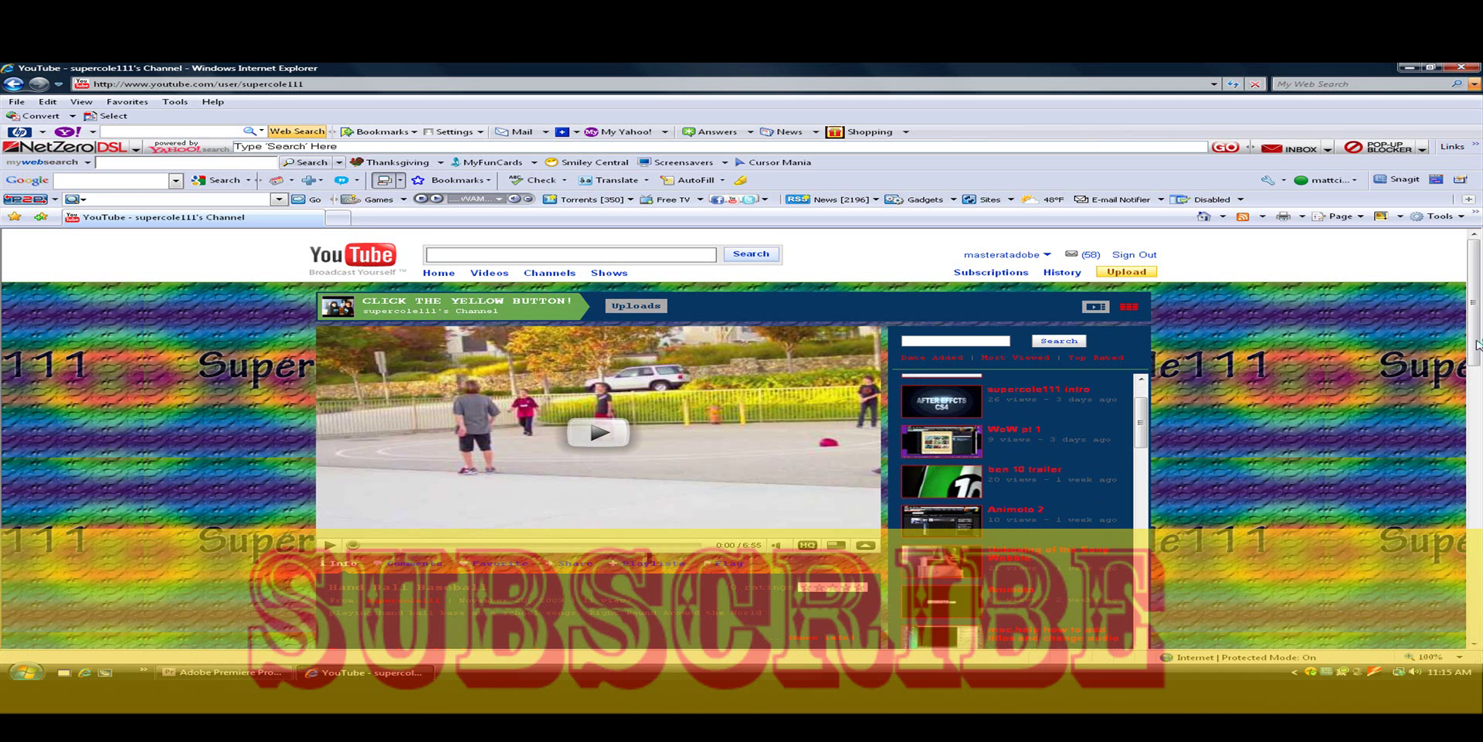
pyautogui.moveTo(1473, 294); pyautogui.dragTo(1480, 379)
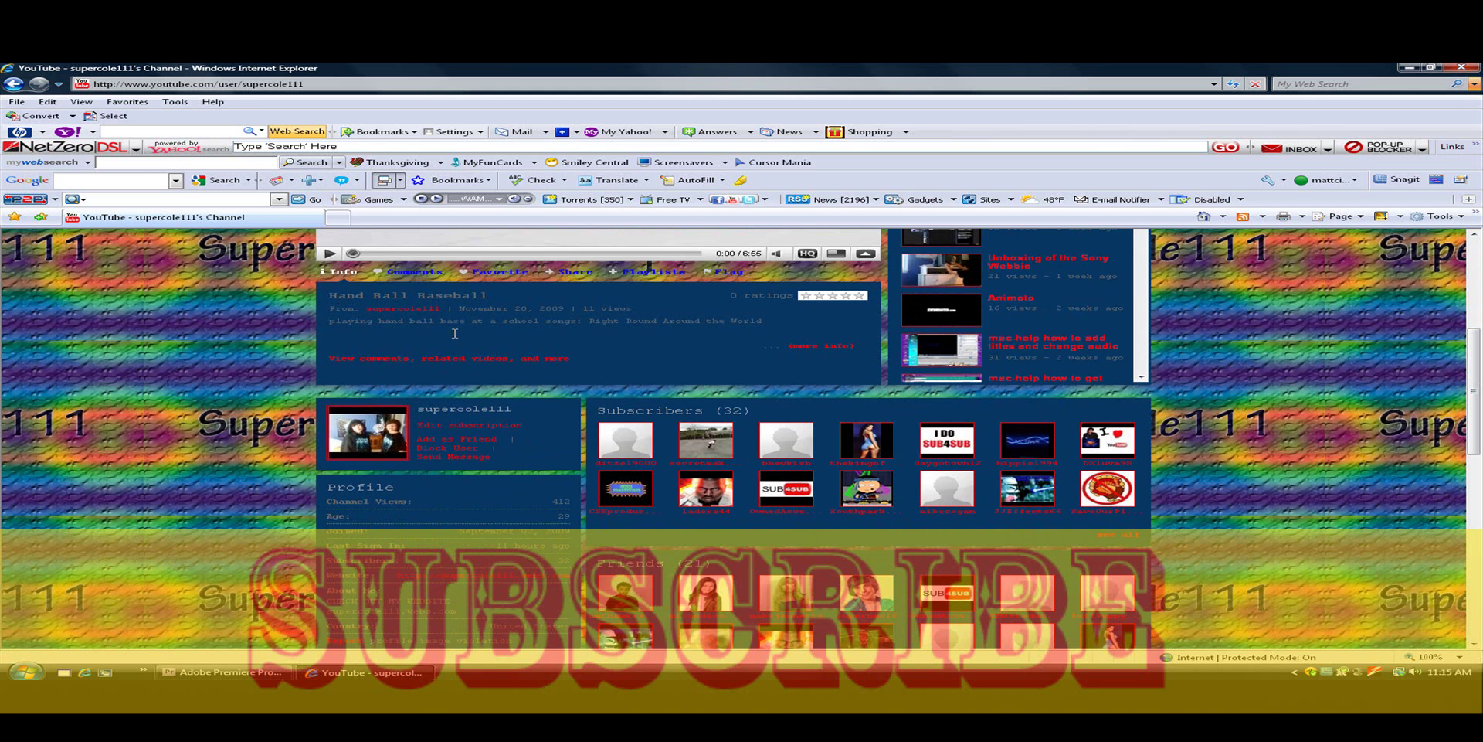
pyautogui.click(462, 438)
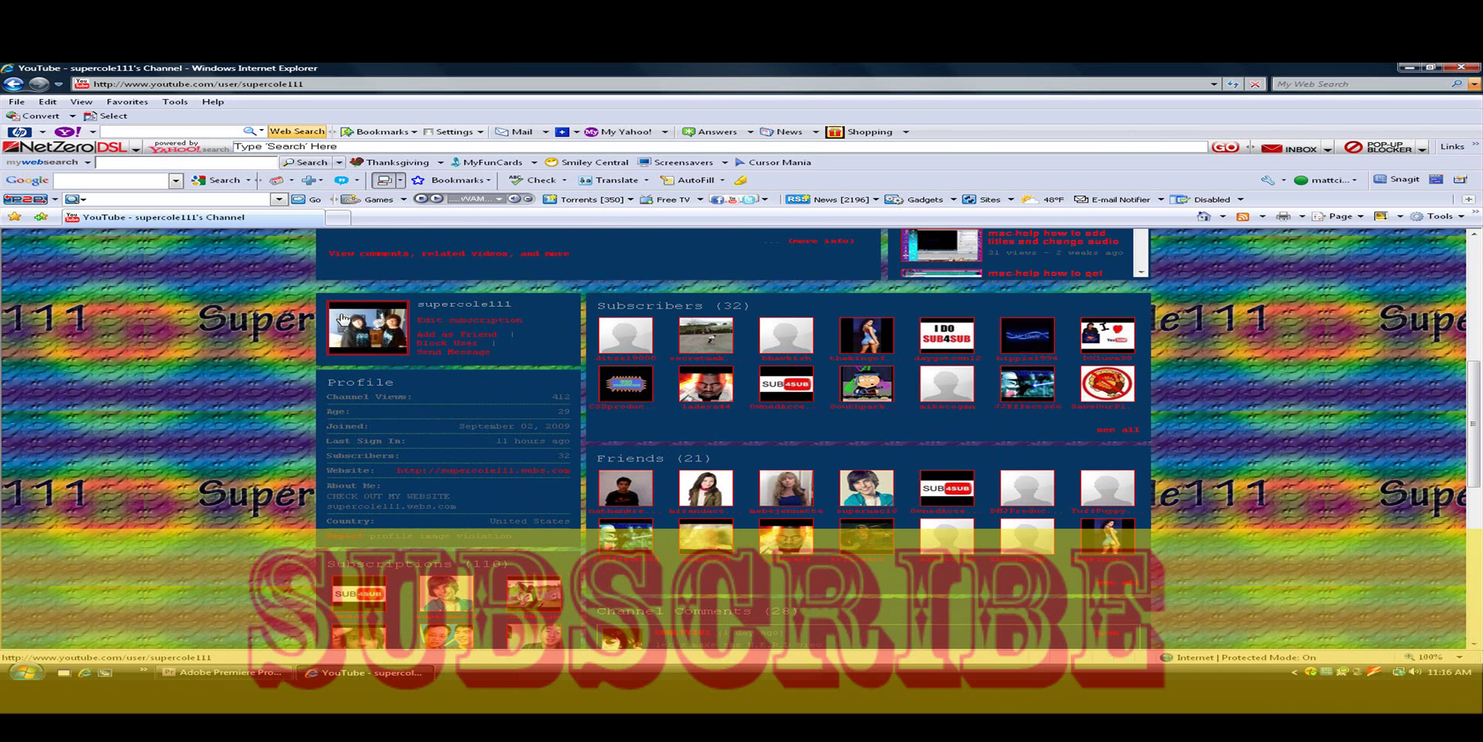
pyautogui.scroll(-3, 552, 380)
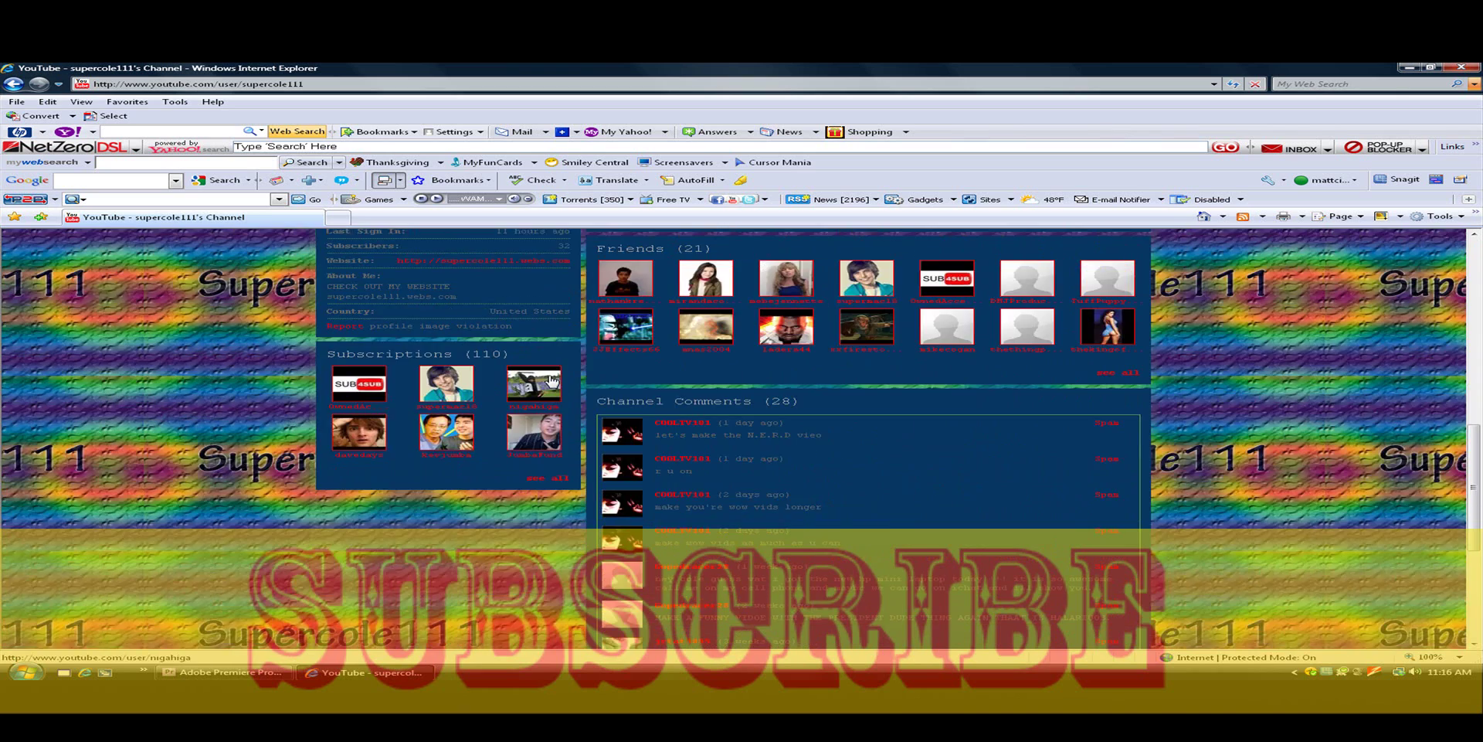
pyautogui.scroll(-1, 562, 379)
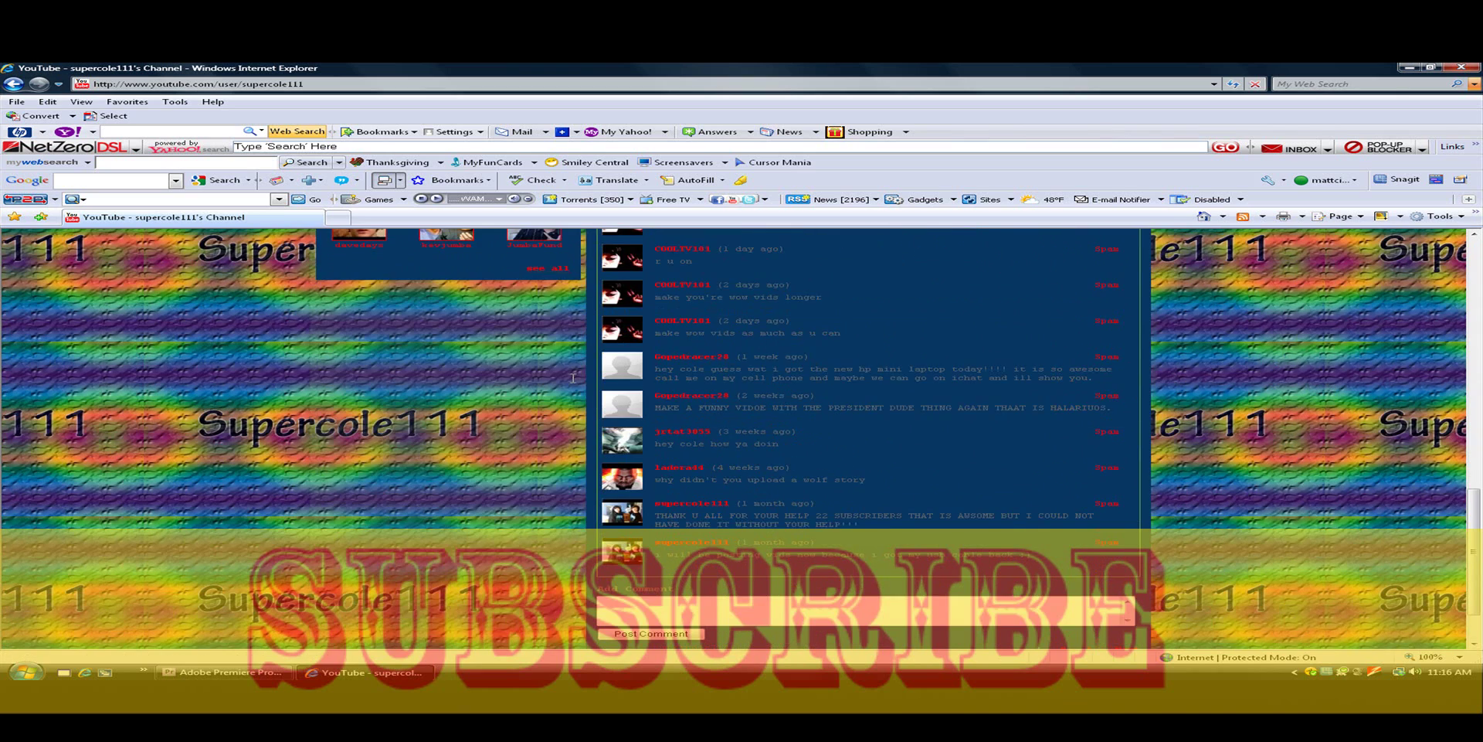
pyautogui.scroll(5, 573, 377)
pyautogui.scroll(3, 577, 380)
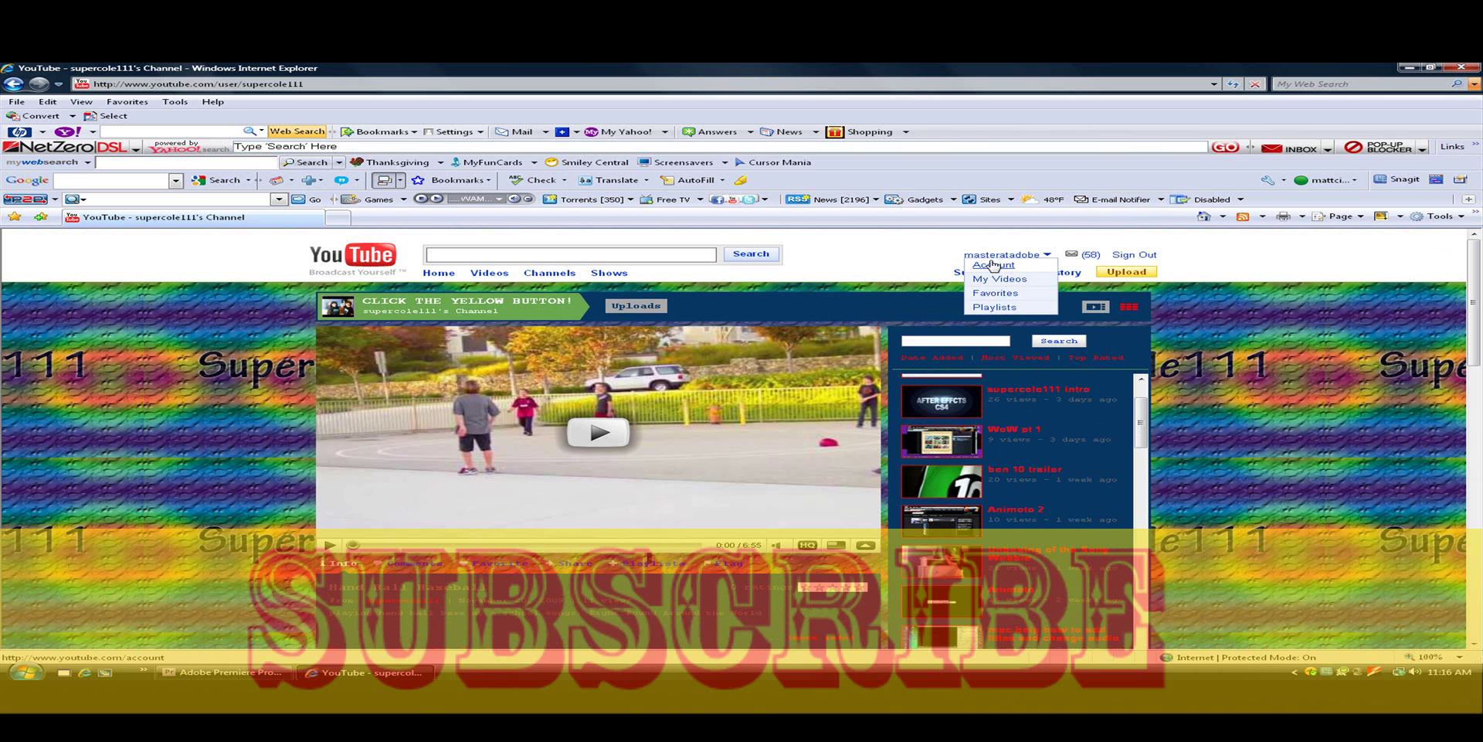
# Open the account overview, then your own channel page, and scroll through it.
pyautogui.click(995, 265)
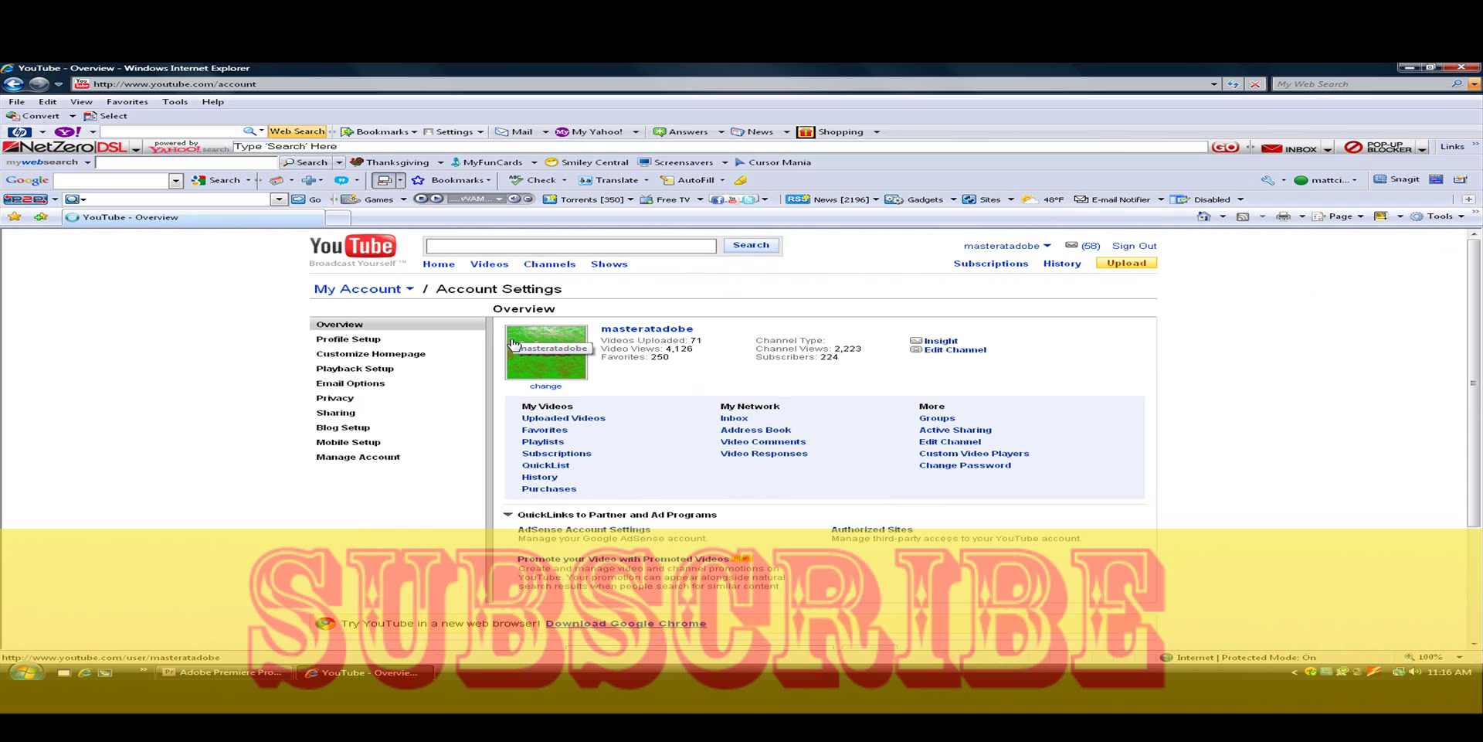
pyautogui.click(512, 344)
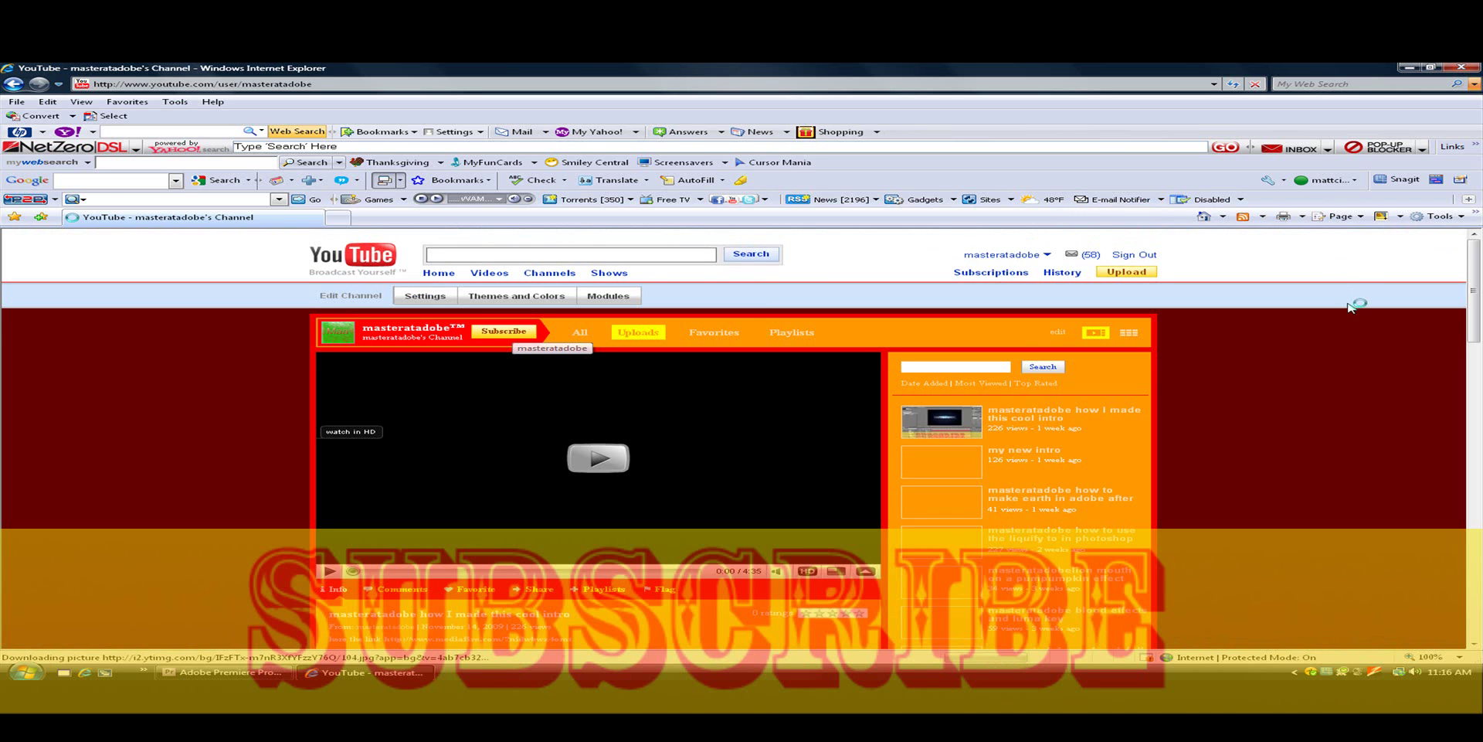
pyautogui.scroll(-8, 1466, 294)
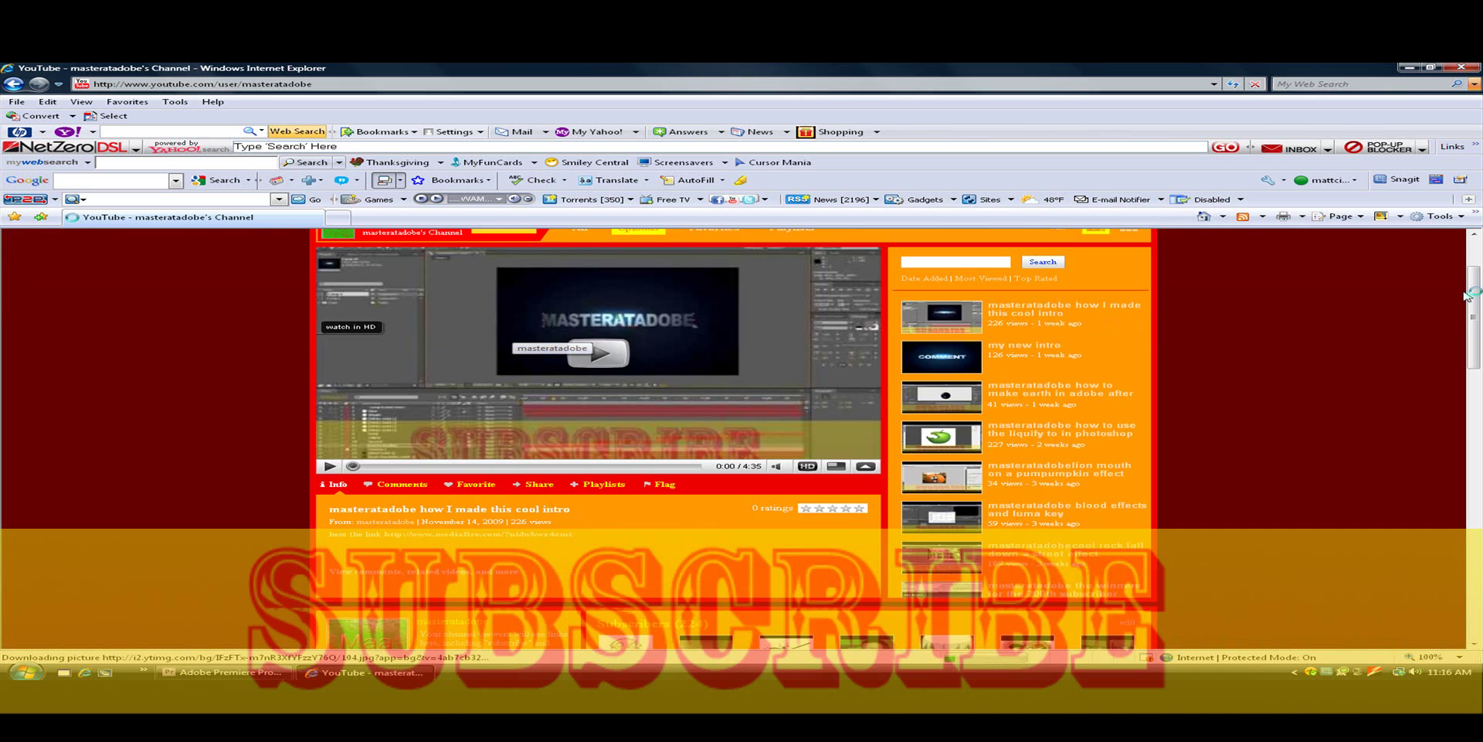
pyautogui.scroll(-3, 1466, 294)
pyautogui.scroll(3, 1466, 293)
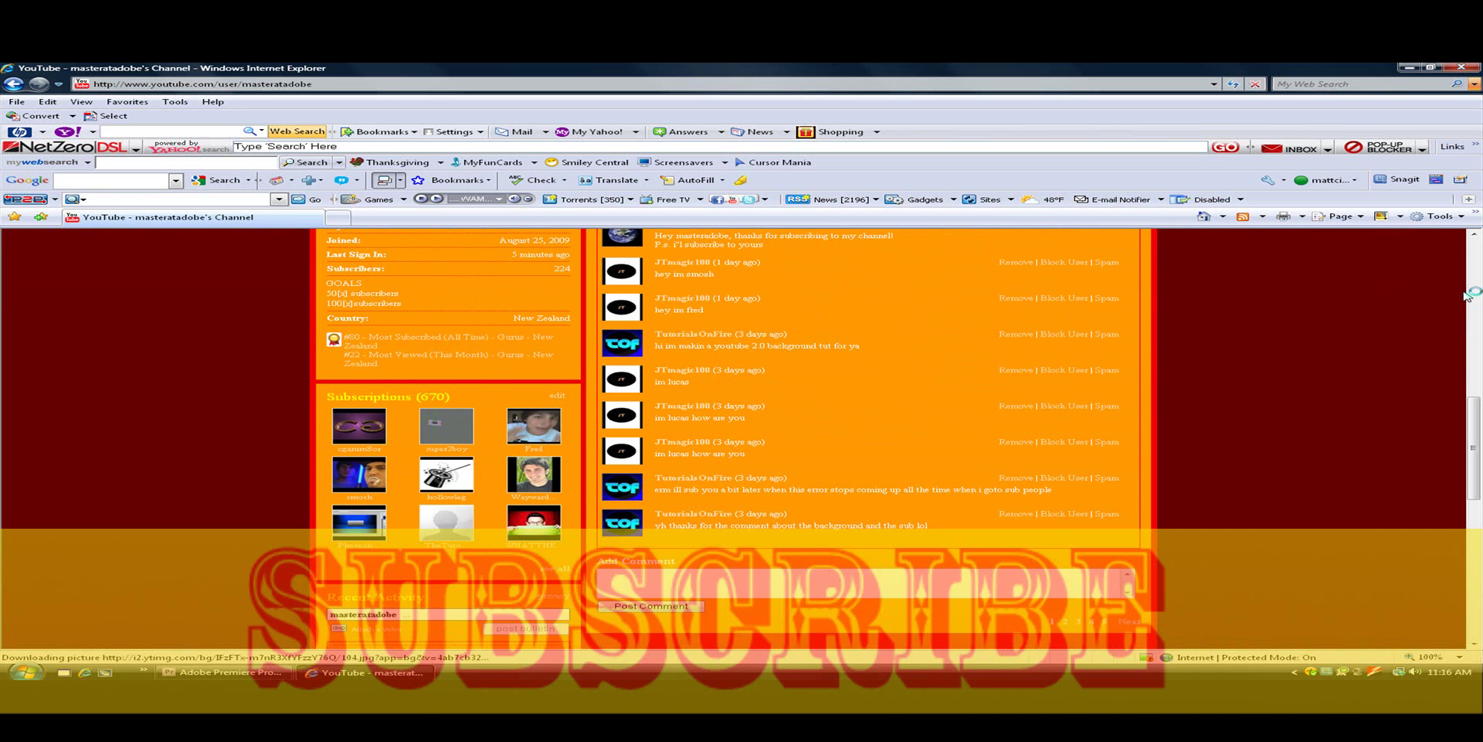
pyautogui.scroll(3, 1466, 294)
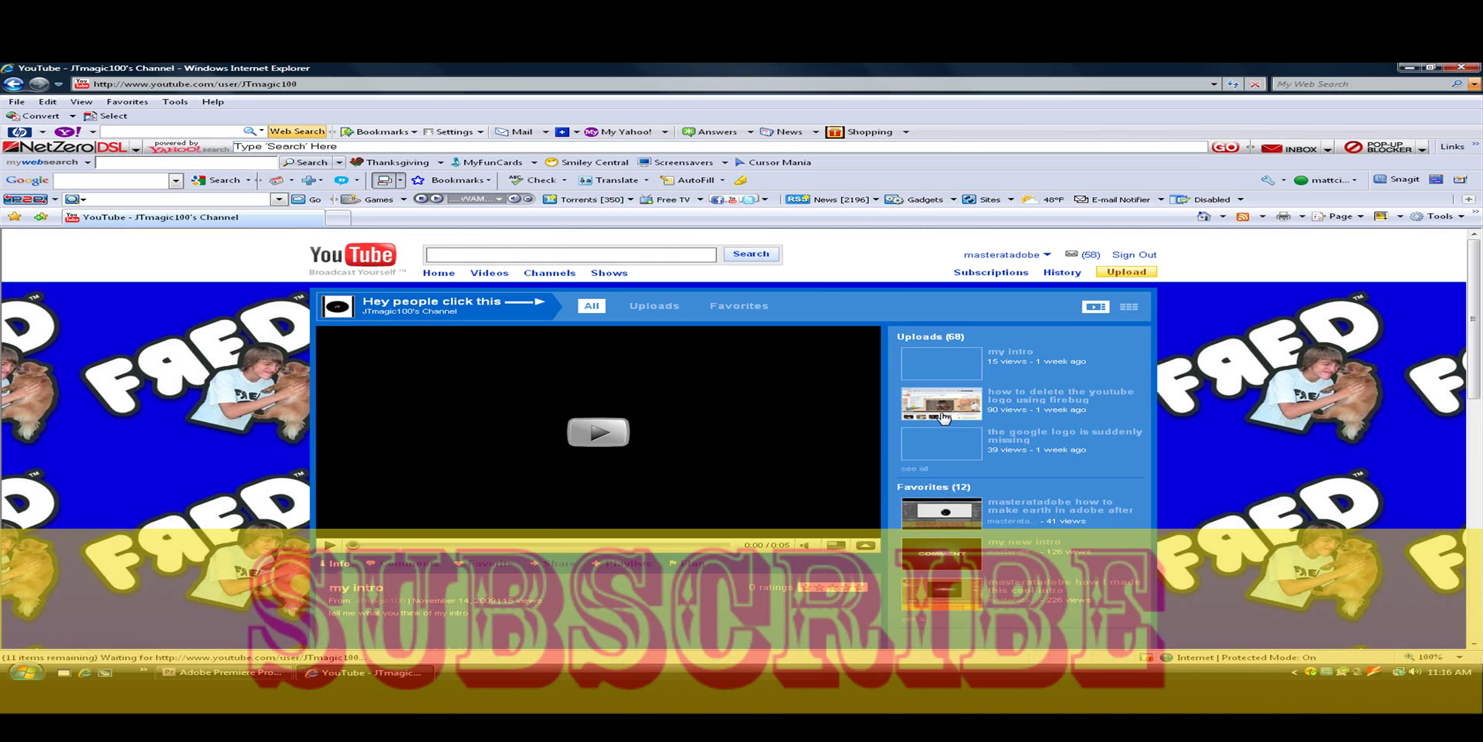
# Scroll further down the channel page, then minimize the browser.
pyautogui.scroll(-3, 1330, 348)
pyautogui.scroll(-6, 1330, 348)
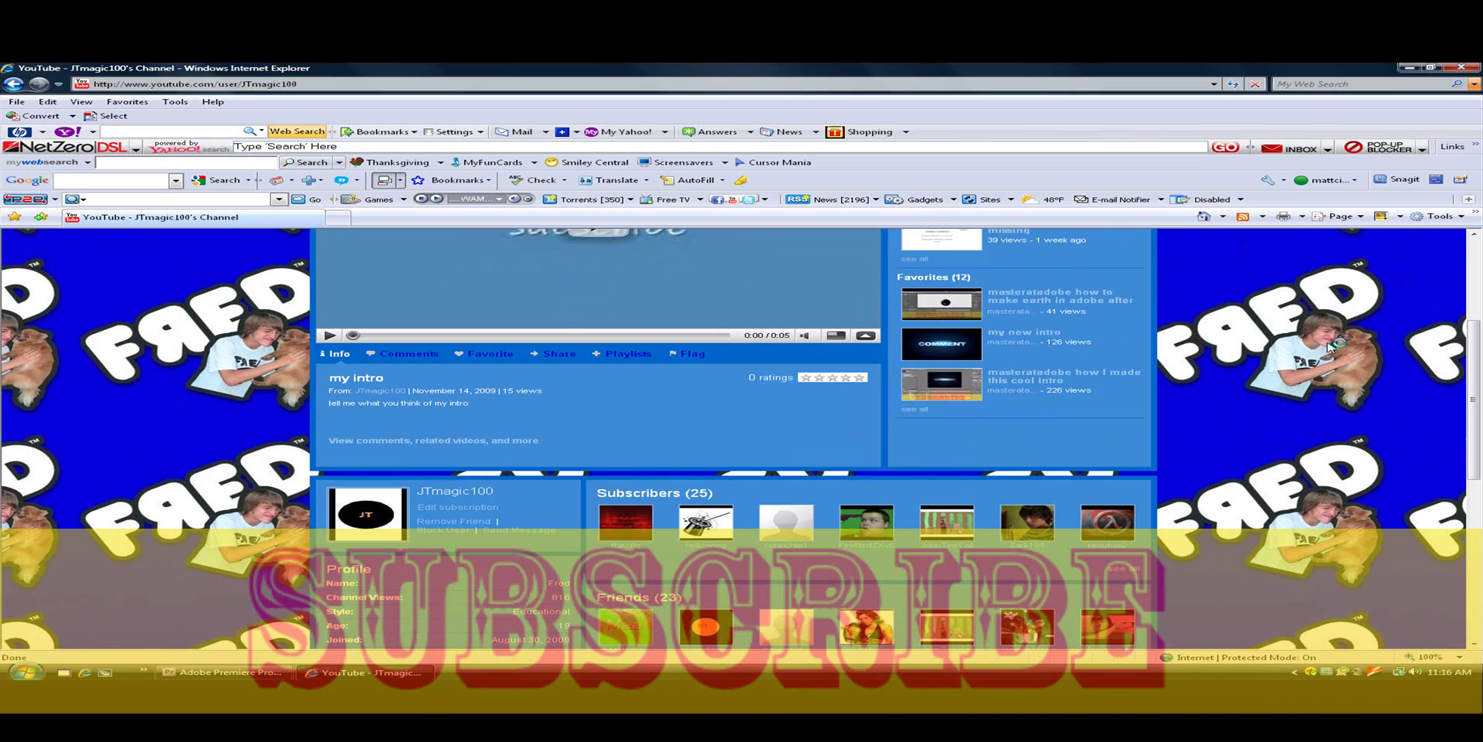
pyautogui.scroll(-3, 1330, 346)
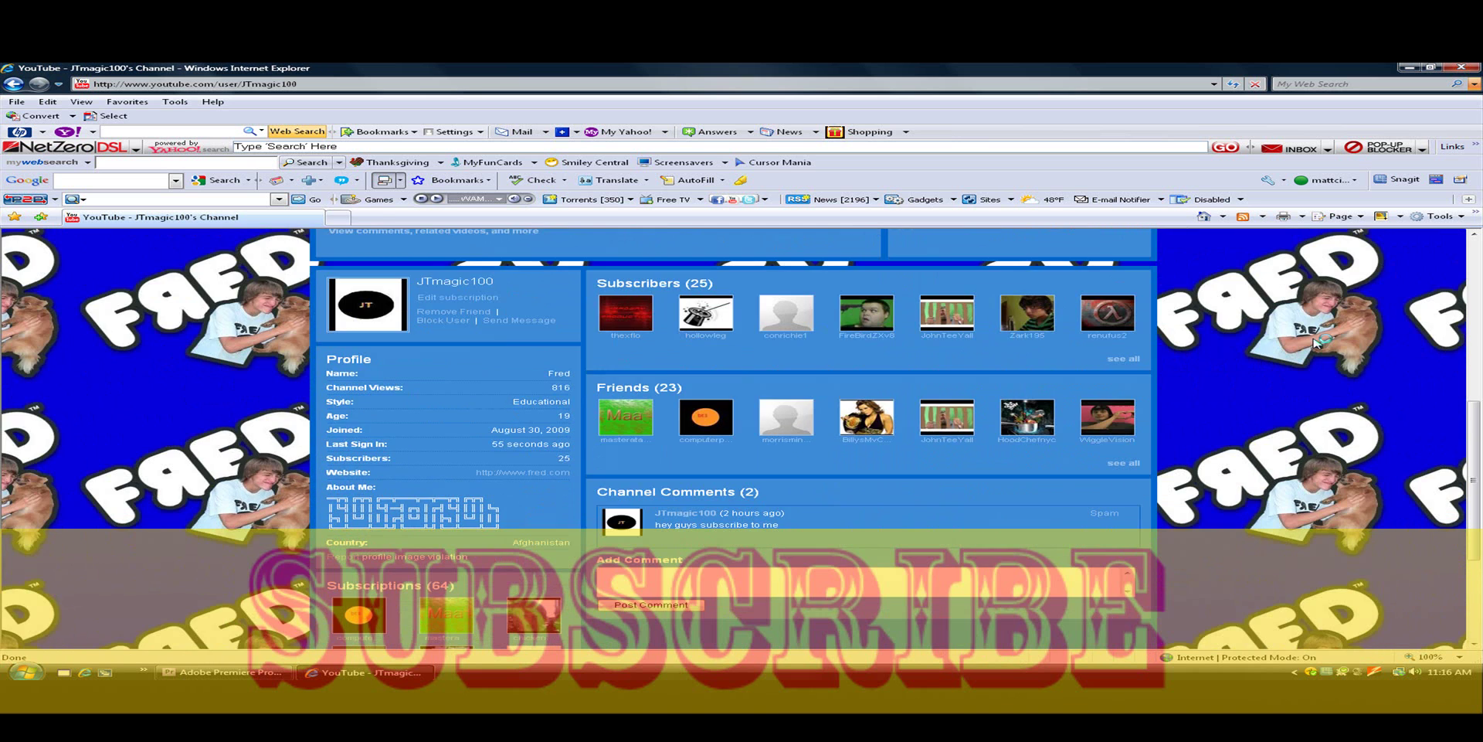
pyautogui.scroll(-3, 1317, 344)
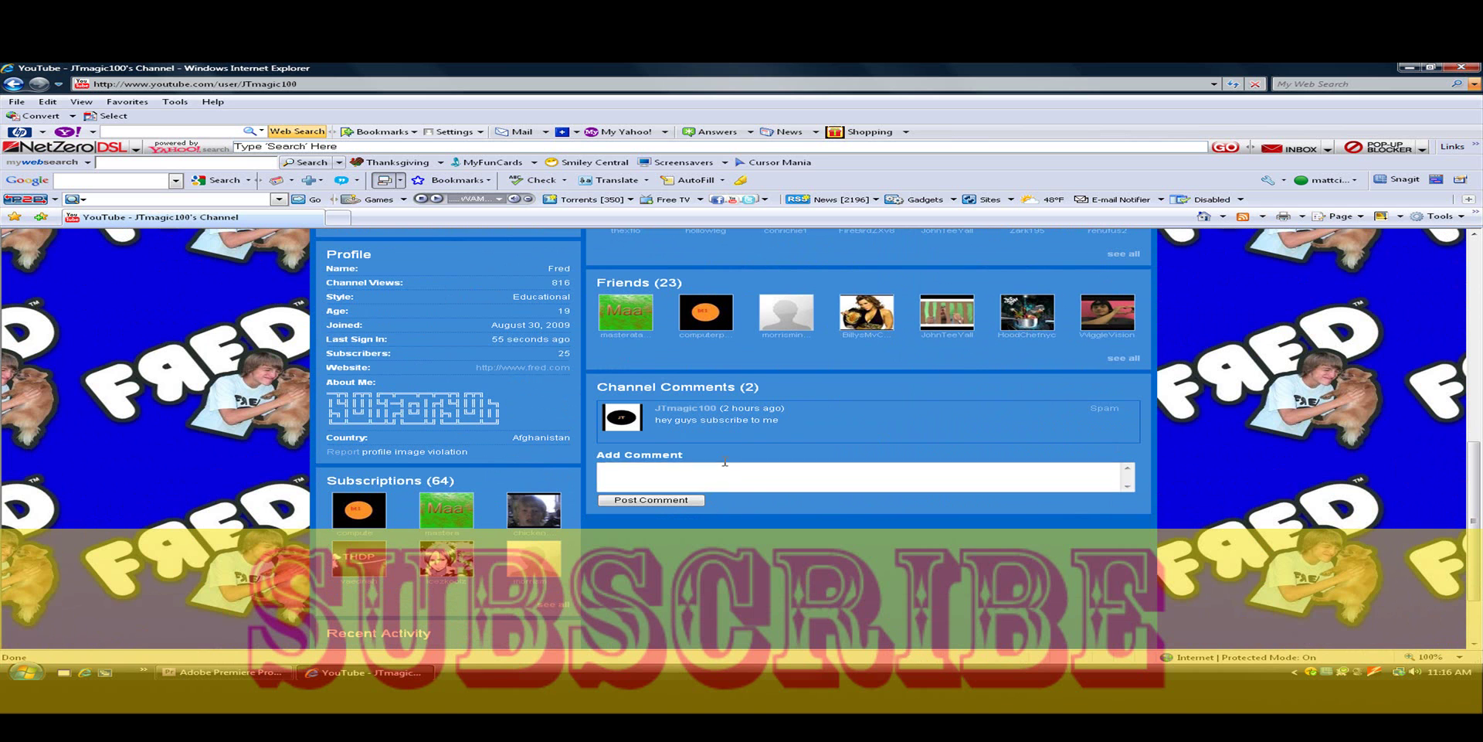
pyautogui.click(1409, 67)
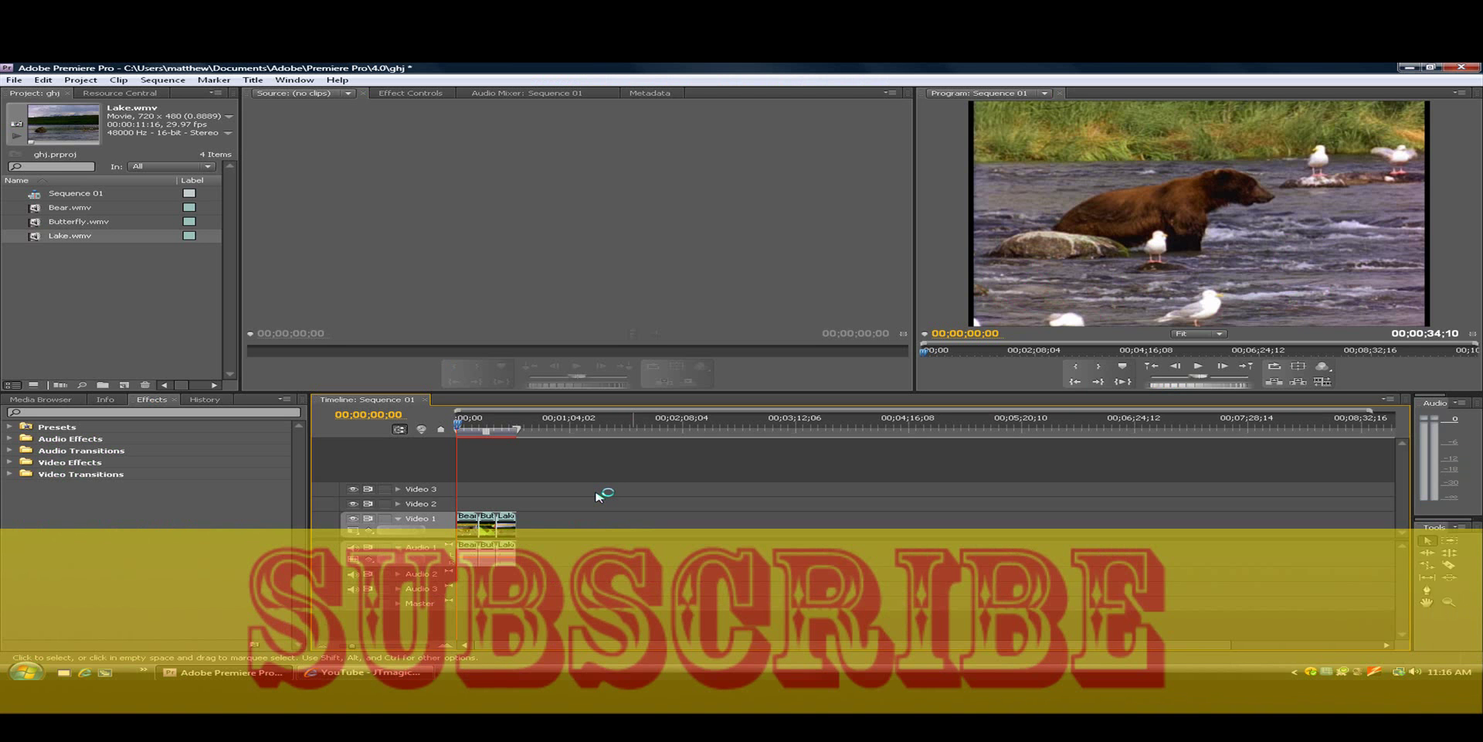
# Place the playhead at 00;00;03;00 on the Bear clip and scrub there briefly.
pyautogui.click(462, 423)
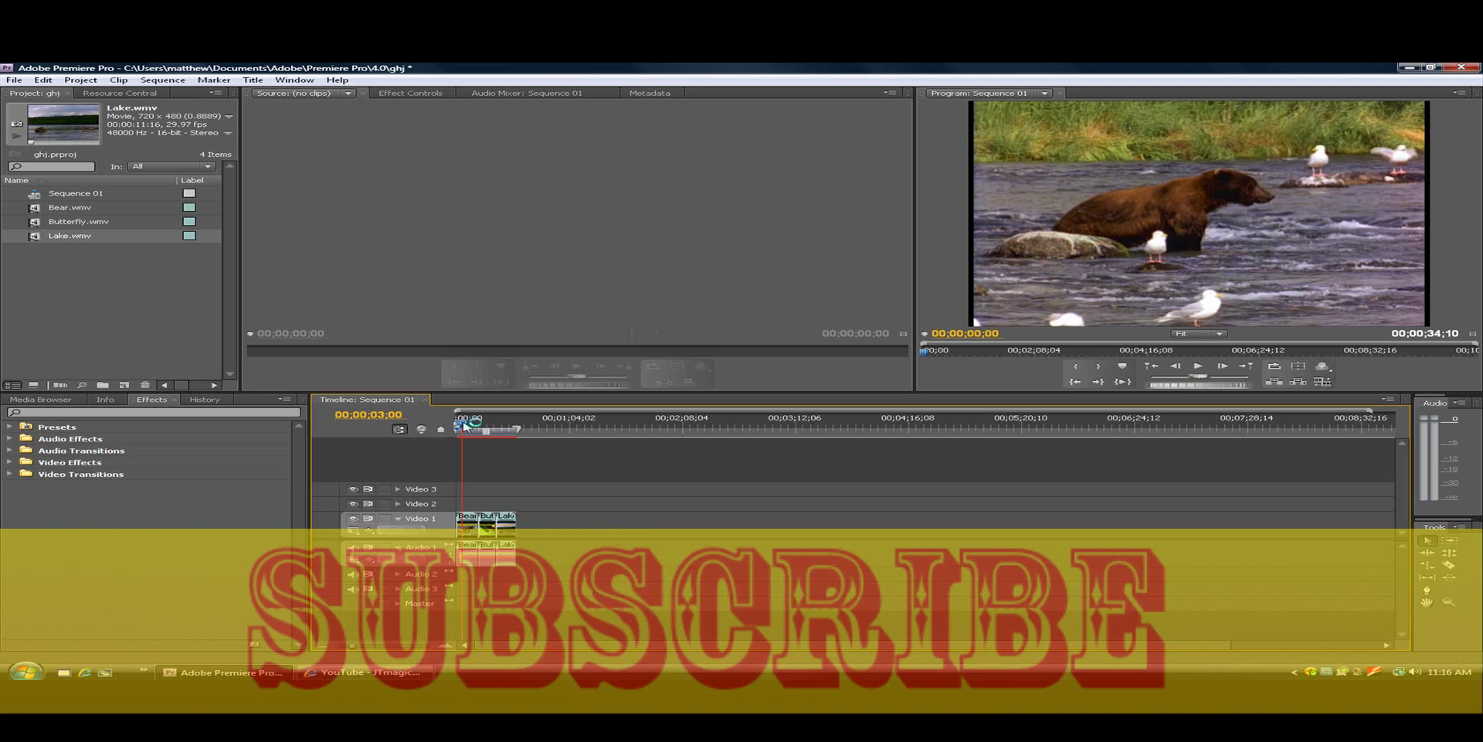
pyautogui.moveTo(464, 425)
pyautogui.mouseDown()
pyautogui.moveTo(507, 424)
pyautogui.moveTo(464, 424)
pyautogui.mouseUp()
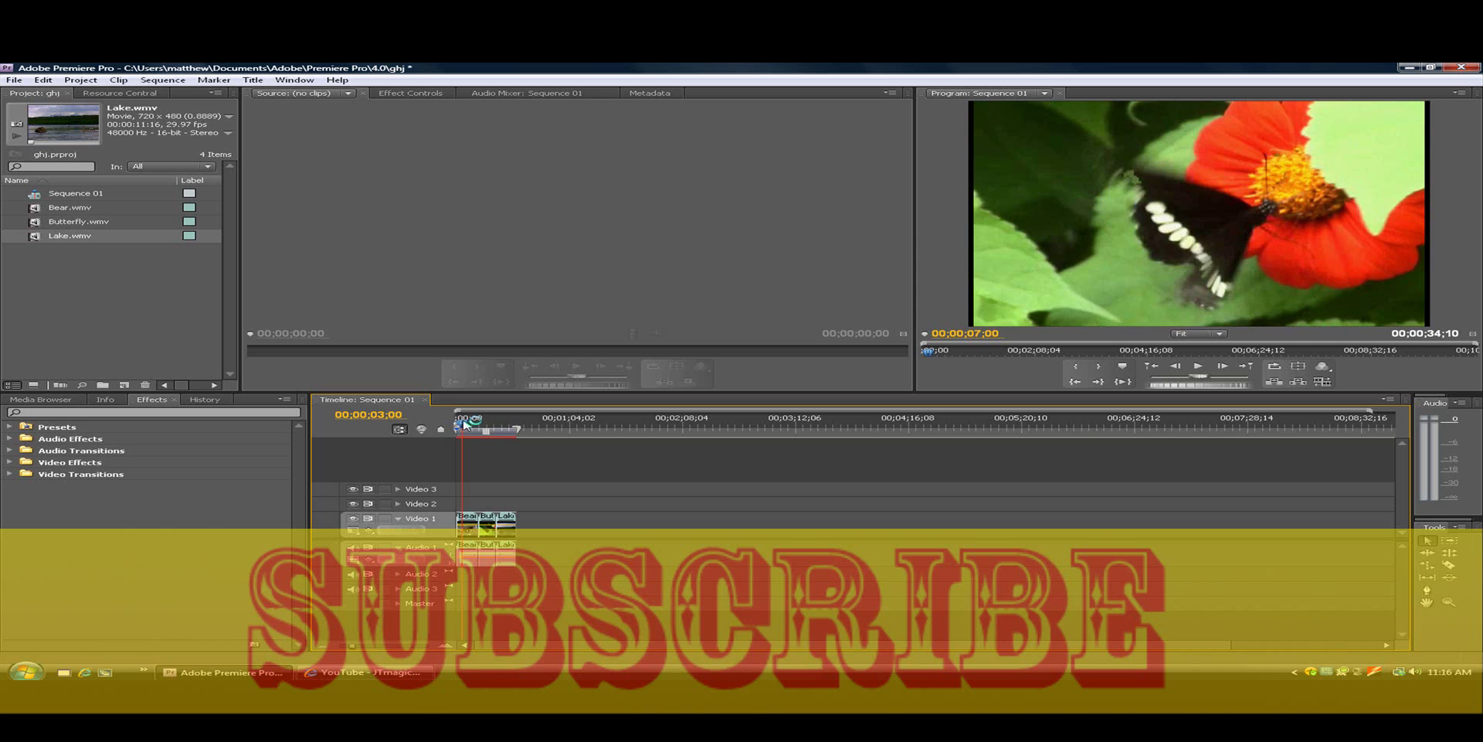
# Set the timeline clip's Speed/Duration speed to 192%, shortening the sequence to 00;00;28;24.
pyautogui.rightClick(508, 530)
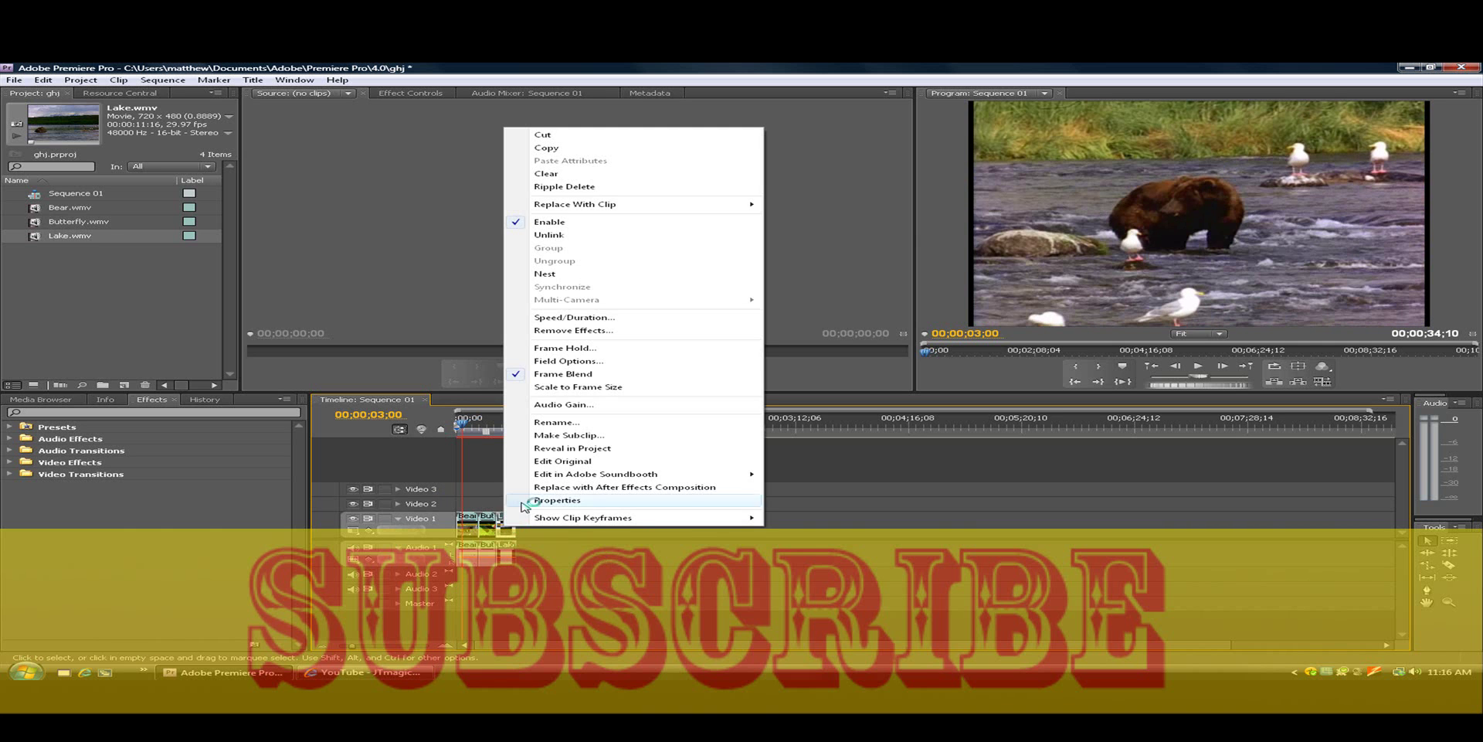
pyautogui.click(572, 317)
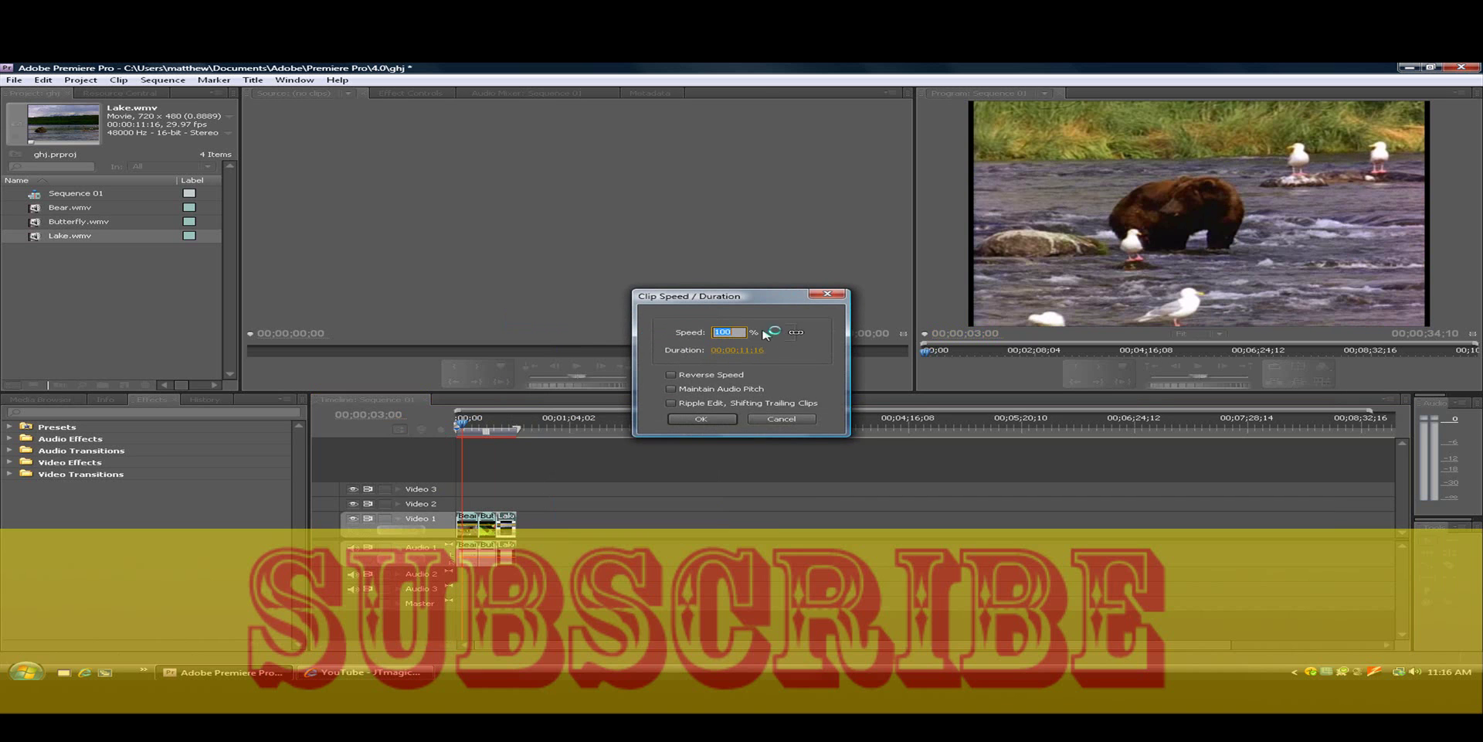
pyautogui.moveTo(753, 332); pyautogui.dragTo(757, 332)
pyautogui.click(700, 419)
pyautogui.moveTo(481, 424)
pyautogui.mouseDown()
pyautogui.moveTo(465, 423)
pyautogui.moveTo(496, 426)
pyautogui.mouseUp()
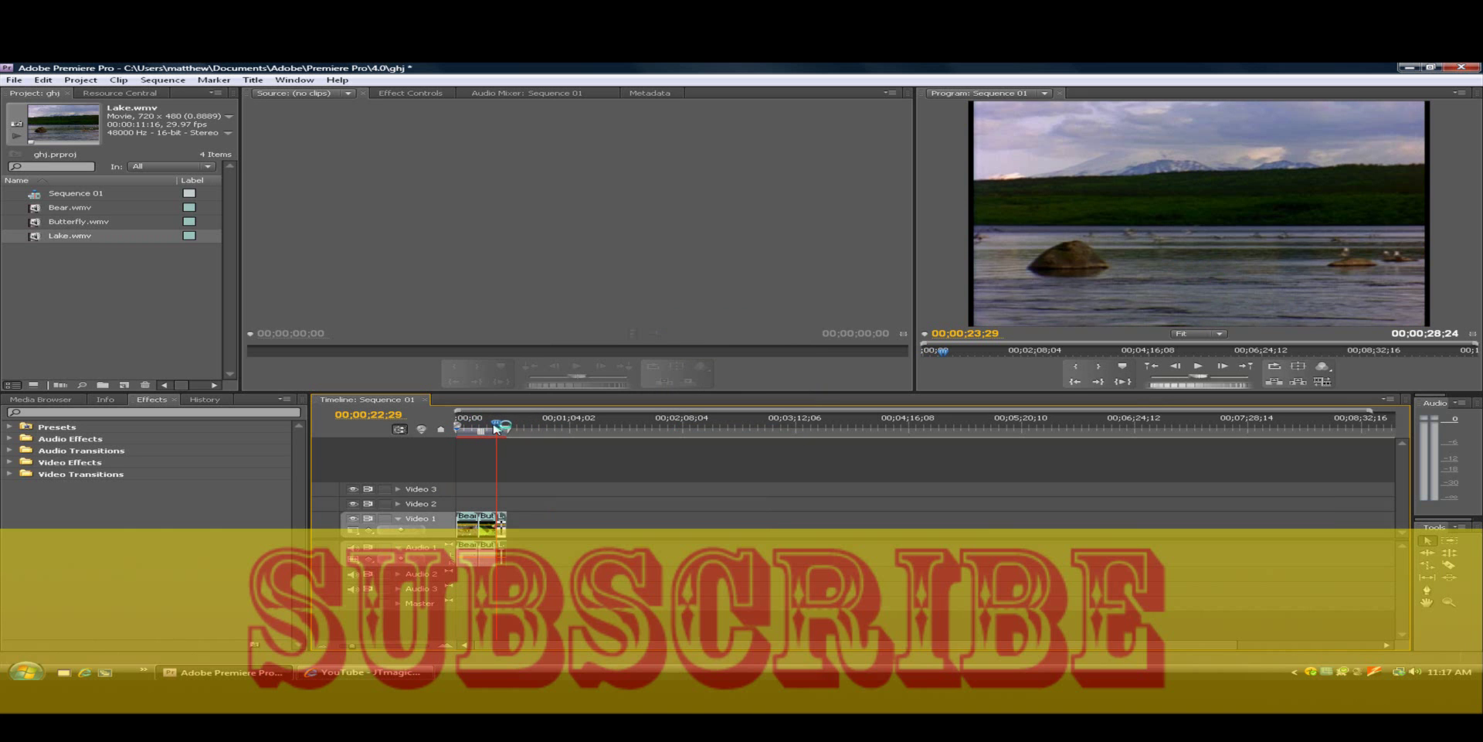
# Play the sped-up sequence, move the playhead back to about 22 seconds, and play again.
pyautogui.click(1200, 369)
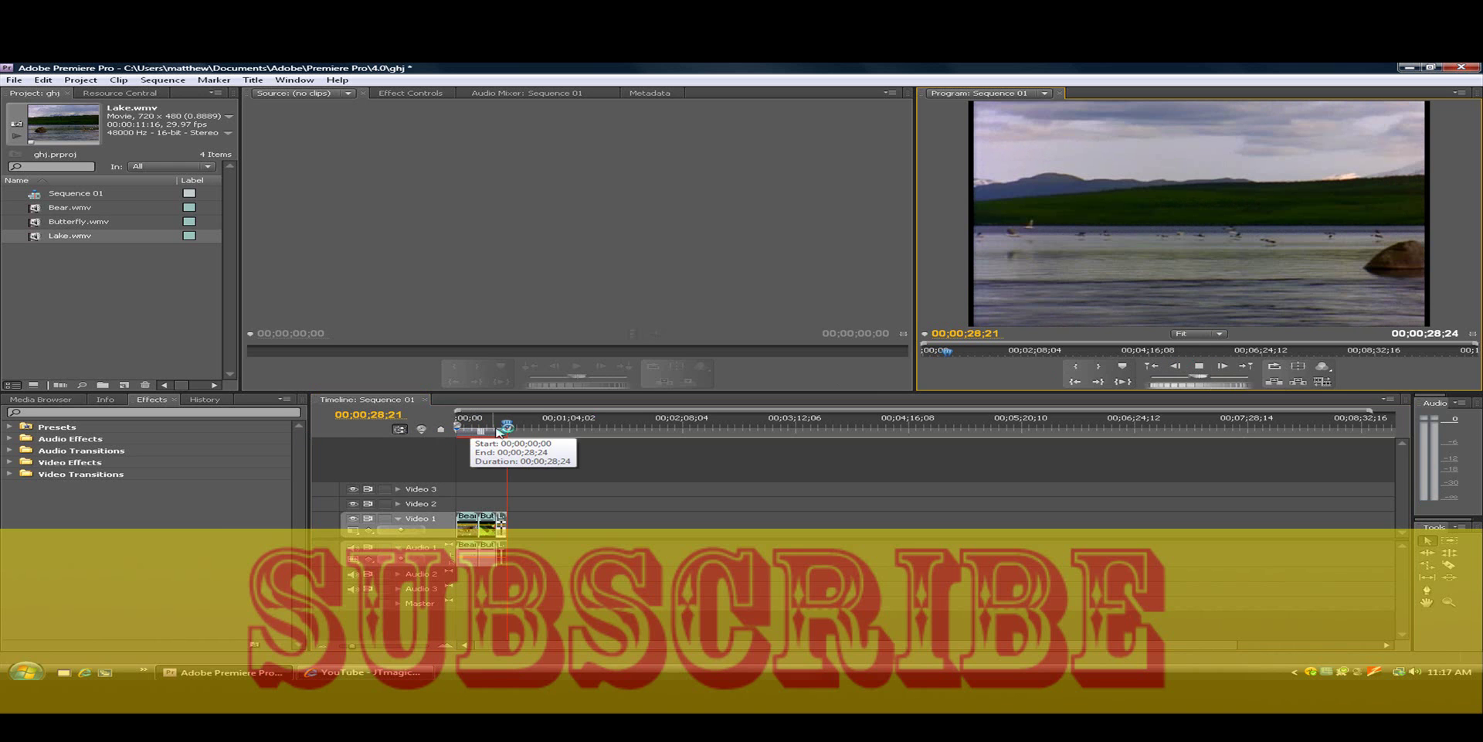
pyautogui.moveTo(506, 424)
pyautogui.mouseDown()
pyautogui.moveTo(461, 418)
pyautogui.moveTo(496, 416)
pyautogui.mouseUp()
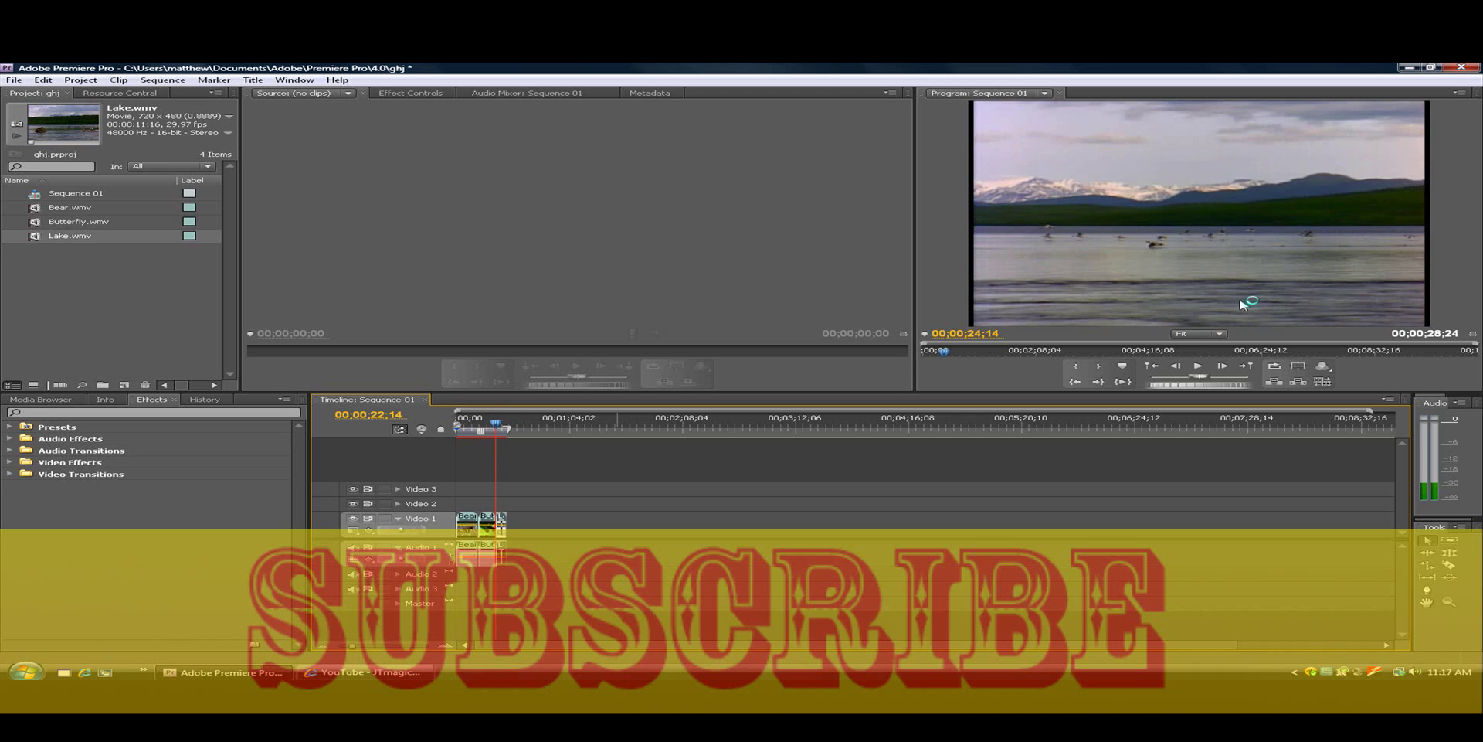
pyautogui.click(1197, 366)
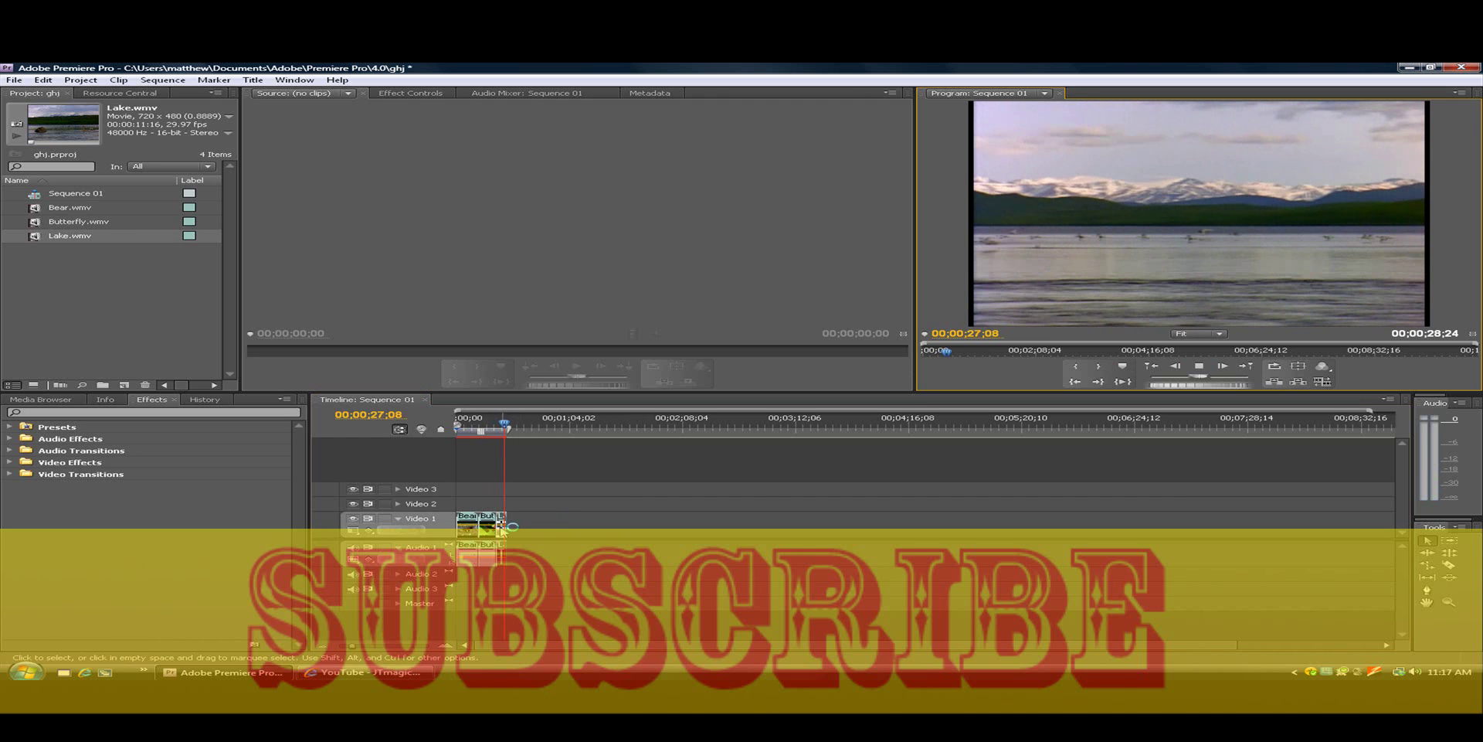
# Slow the Lake clip to 47% speed, stretching Sequence 01 to 00;00;47;09.
pyautogui.rightClick(500, 527)
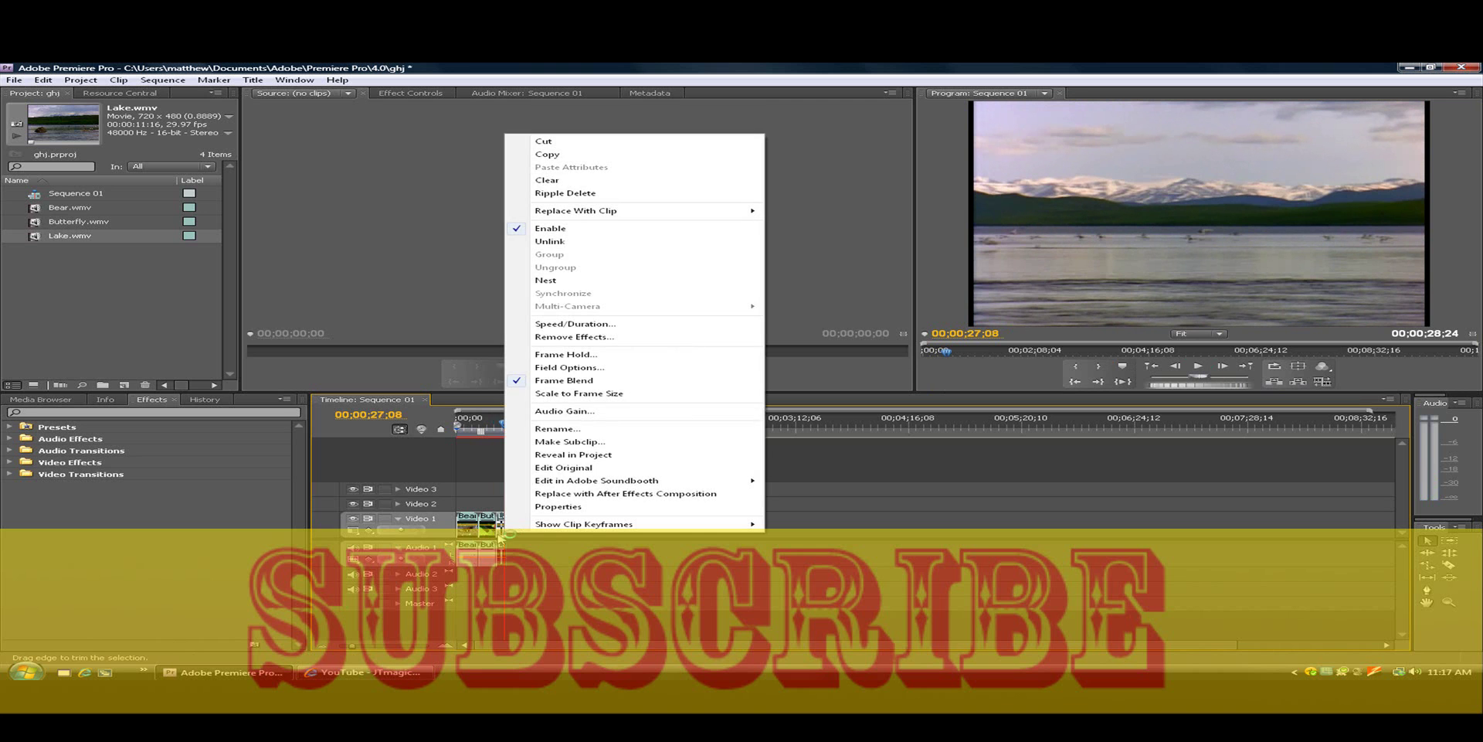
pyautogui.click(571, 325)
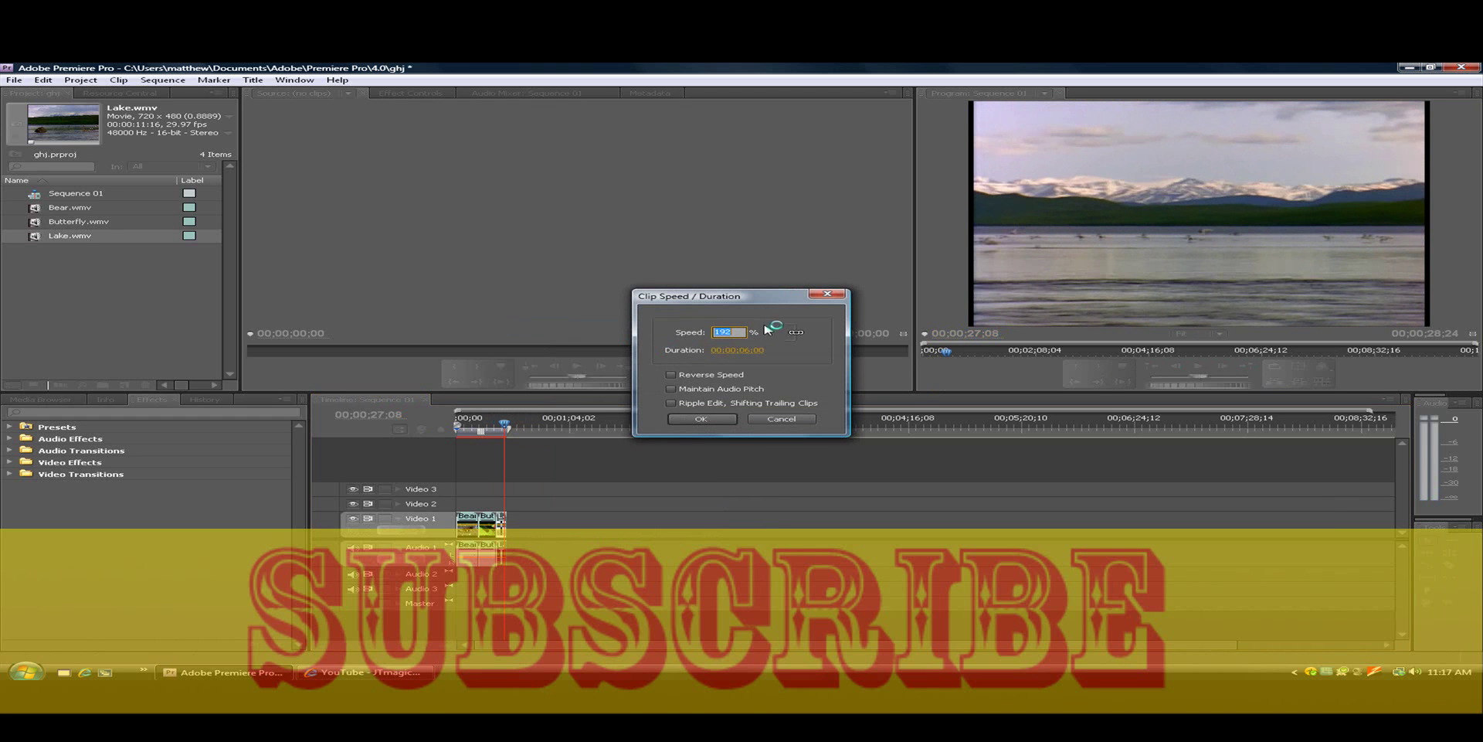
pyautogui.click(753, 334)
pyautogui.click(702, 417)
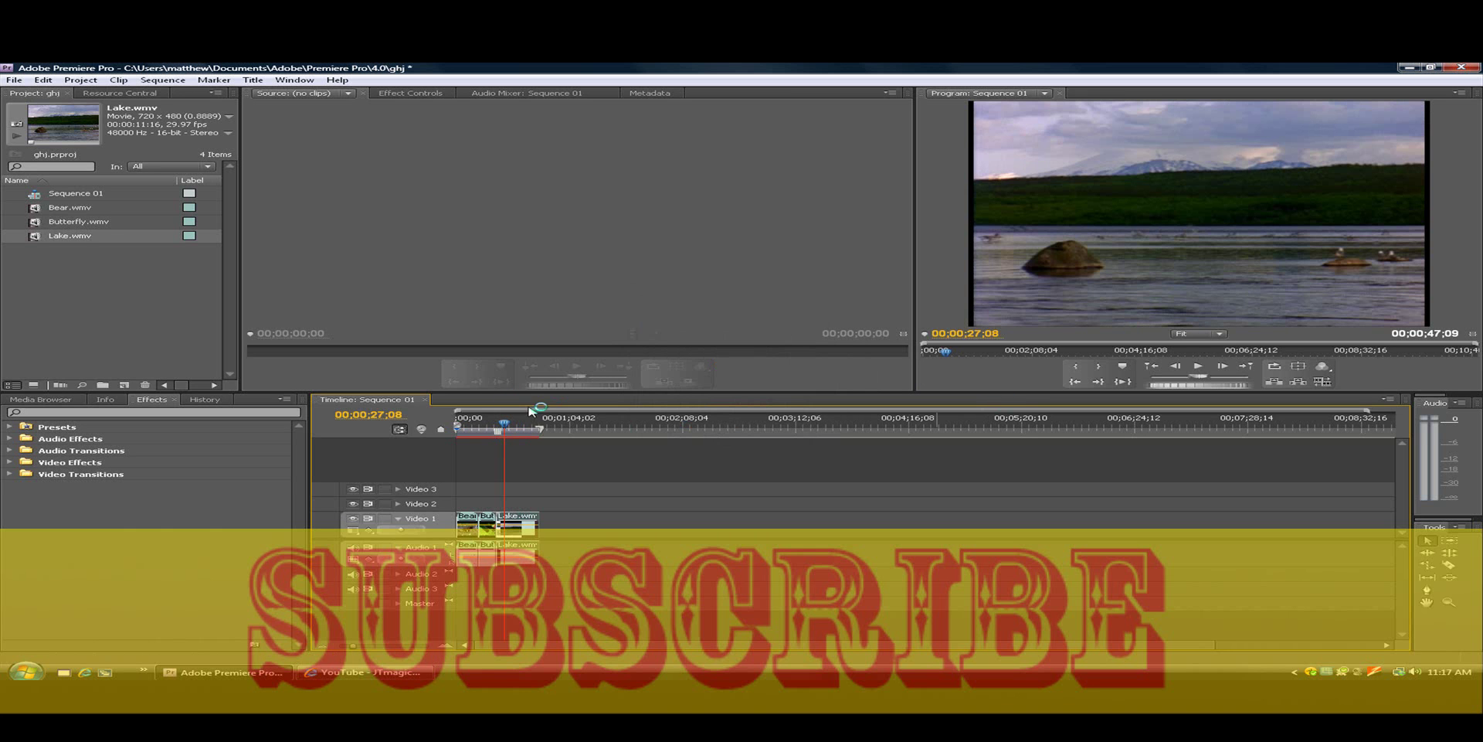
# Jump to about 22 seconds and play, then stop, the slowed Lake footage.
pyautogui.click(497, 423)
pyautogui.click(1205, 369)
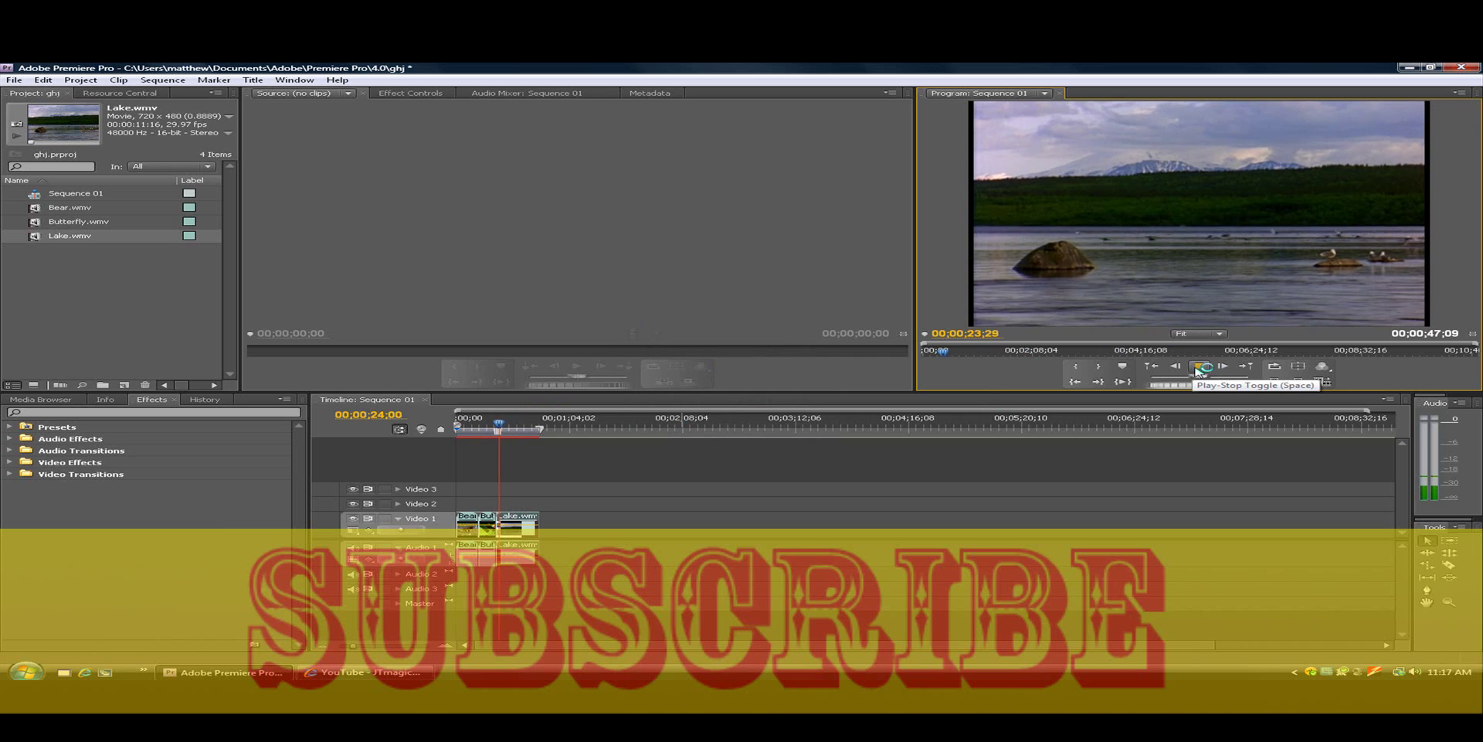
pyautogui.click(1197, 371)
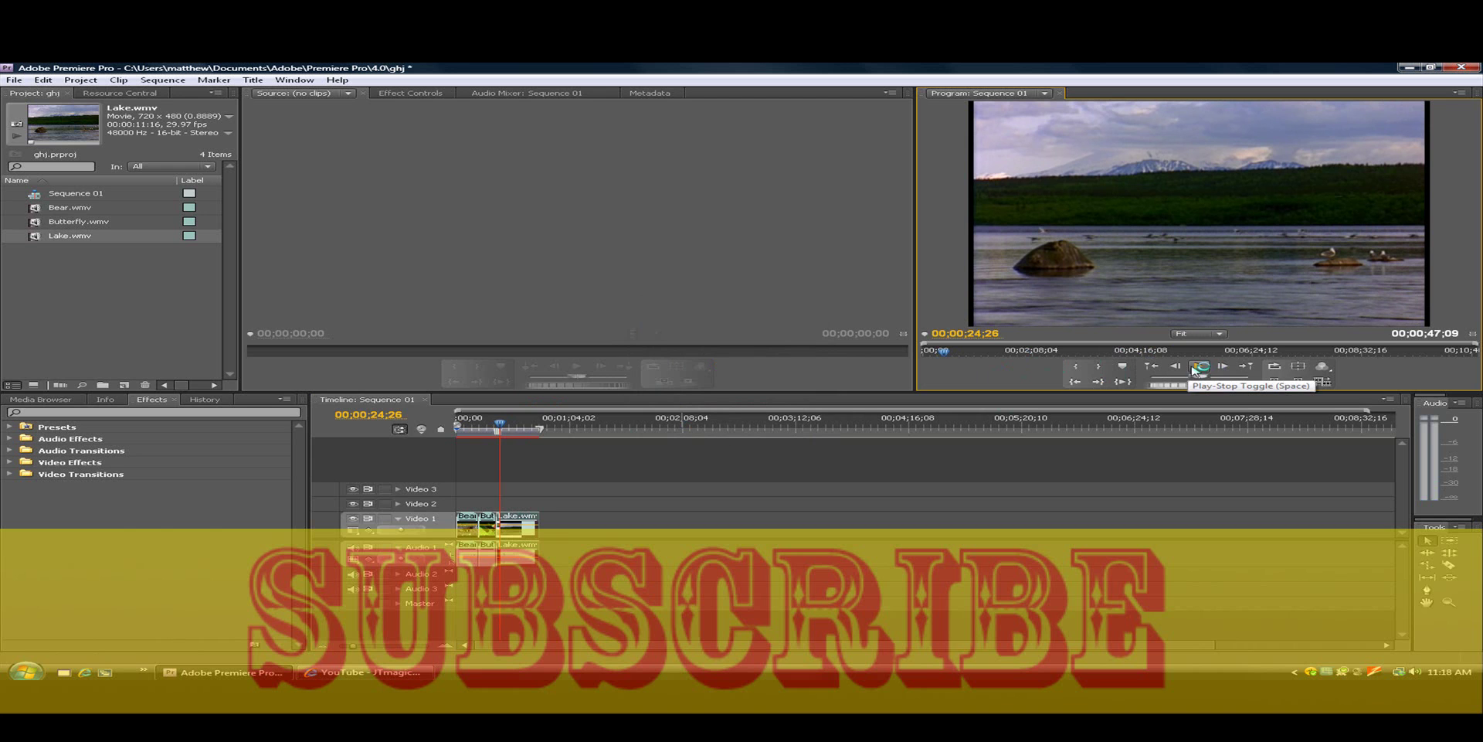
# Enable Reverse Speed on the 47% Lake.wmv clip so it plays backwards.
pyautogui.rightClick(516, 532)
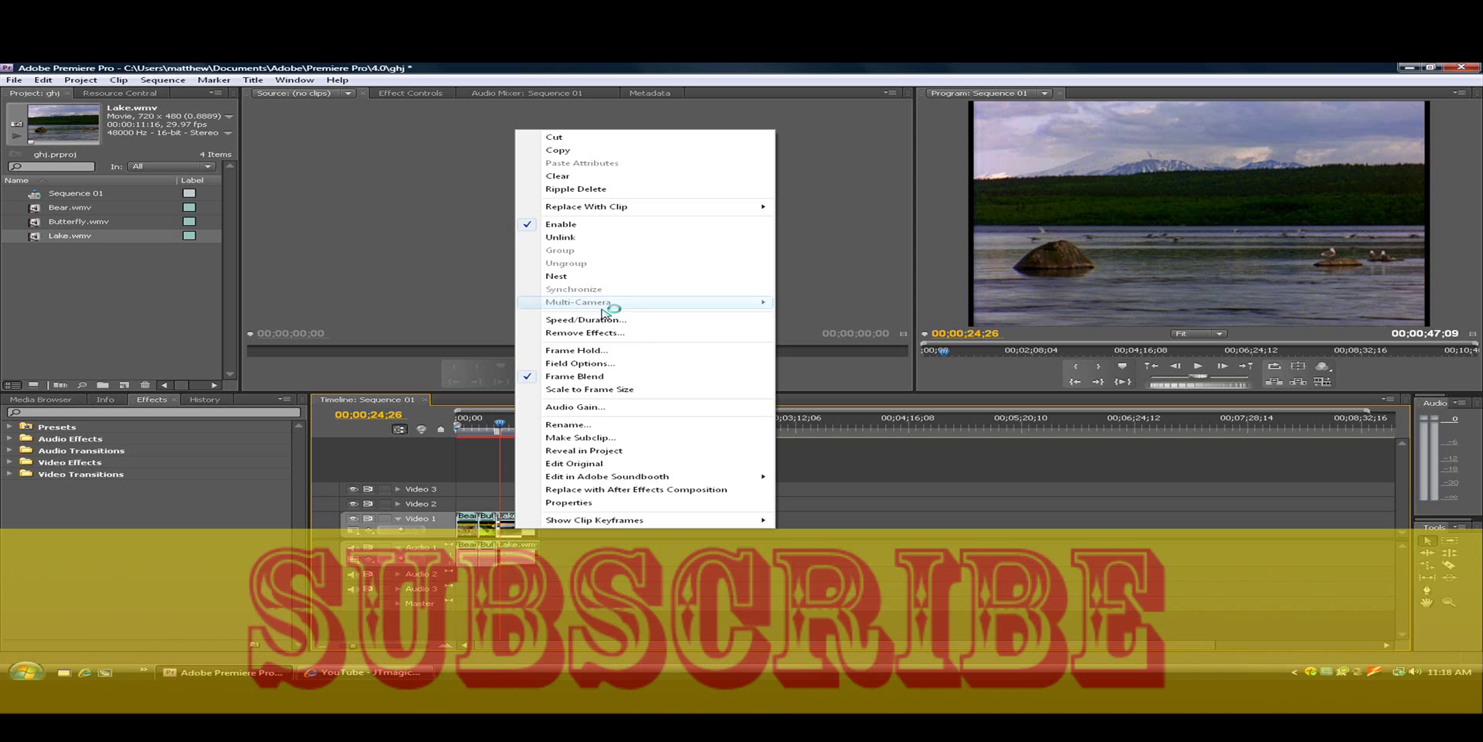
pyautogui.click(604, 320)
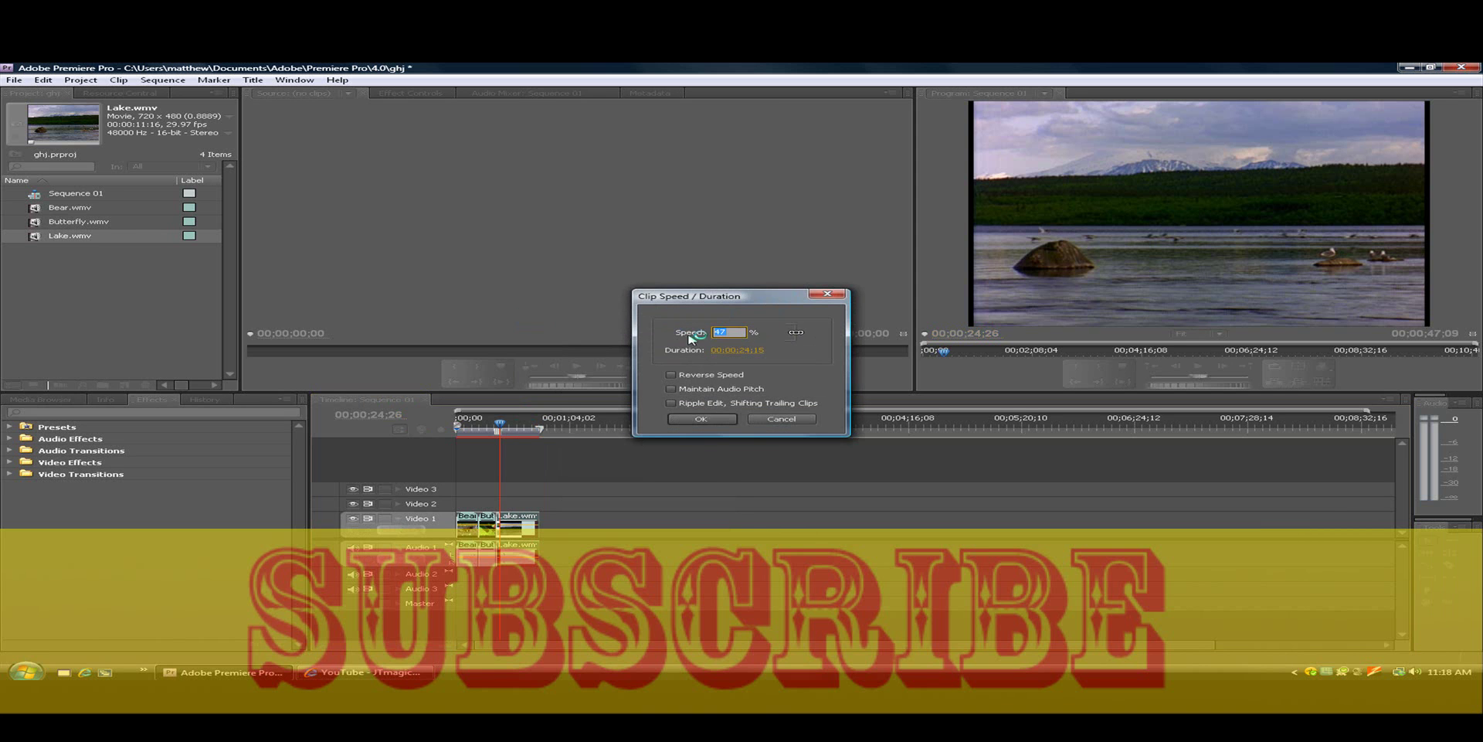
pyautogui.click(671, 374)
pyautogui.click(701, 418)
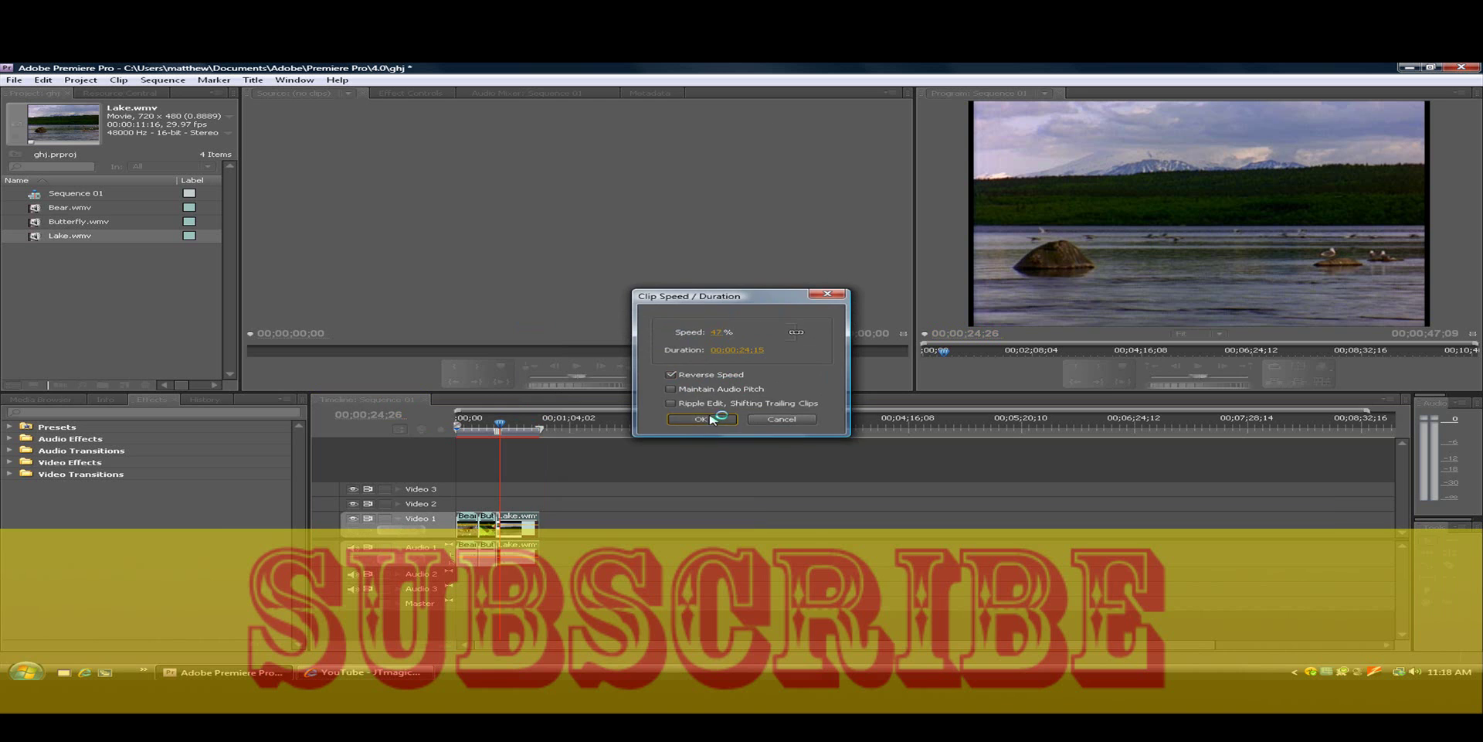
# Play, pause and resume the reversed Lake clip, then return the playhead to the sequence start.
pyautogui.click(1199, 368)
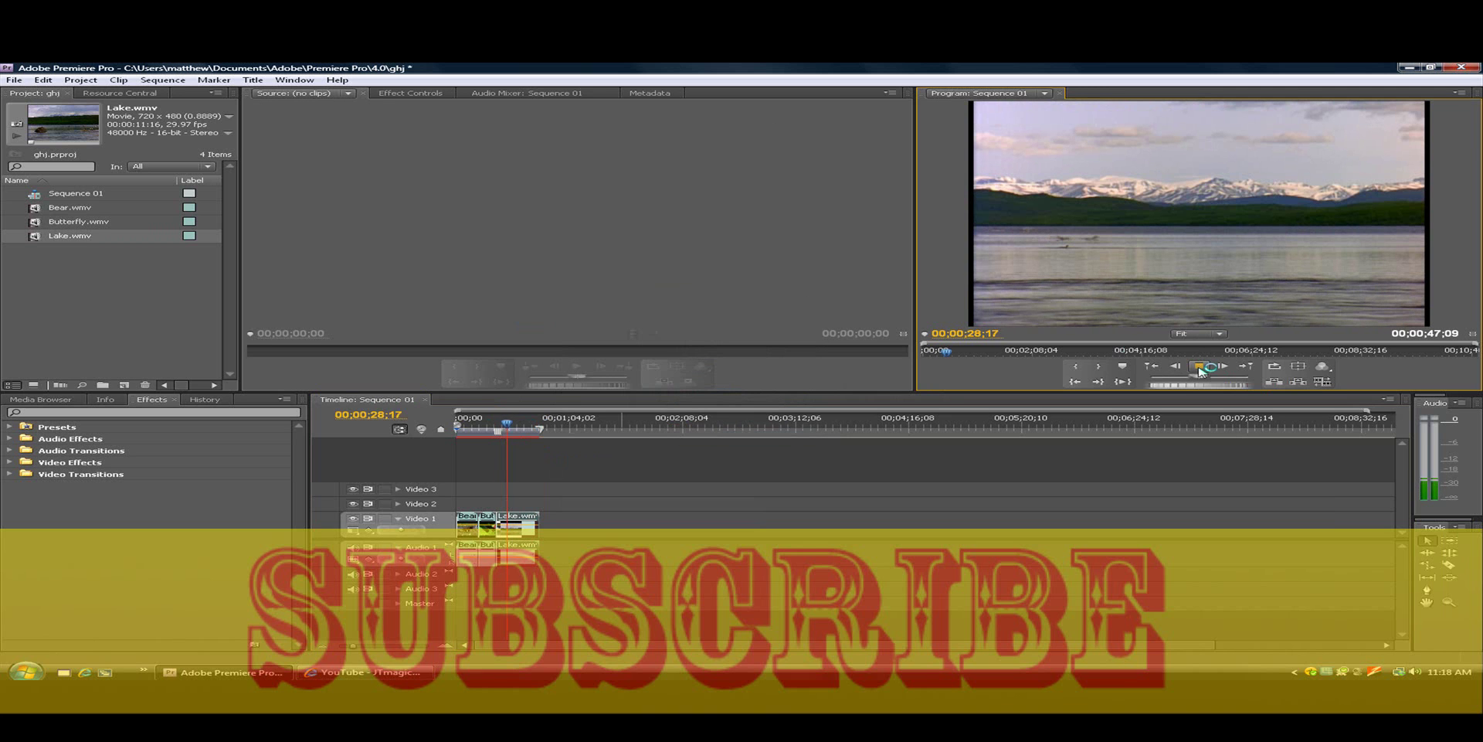
pyautogui.click(1199, 367)
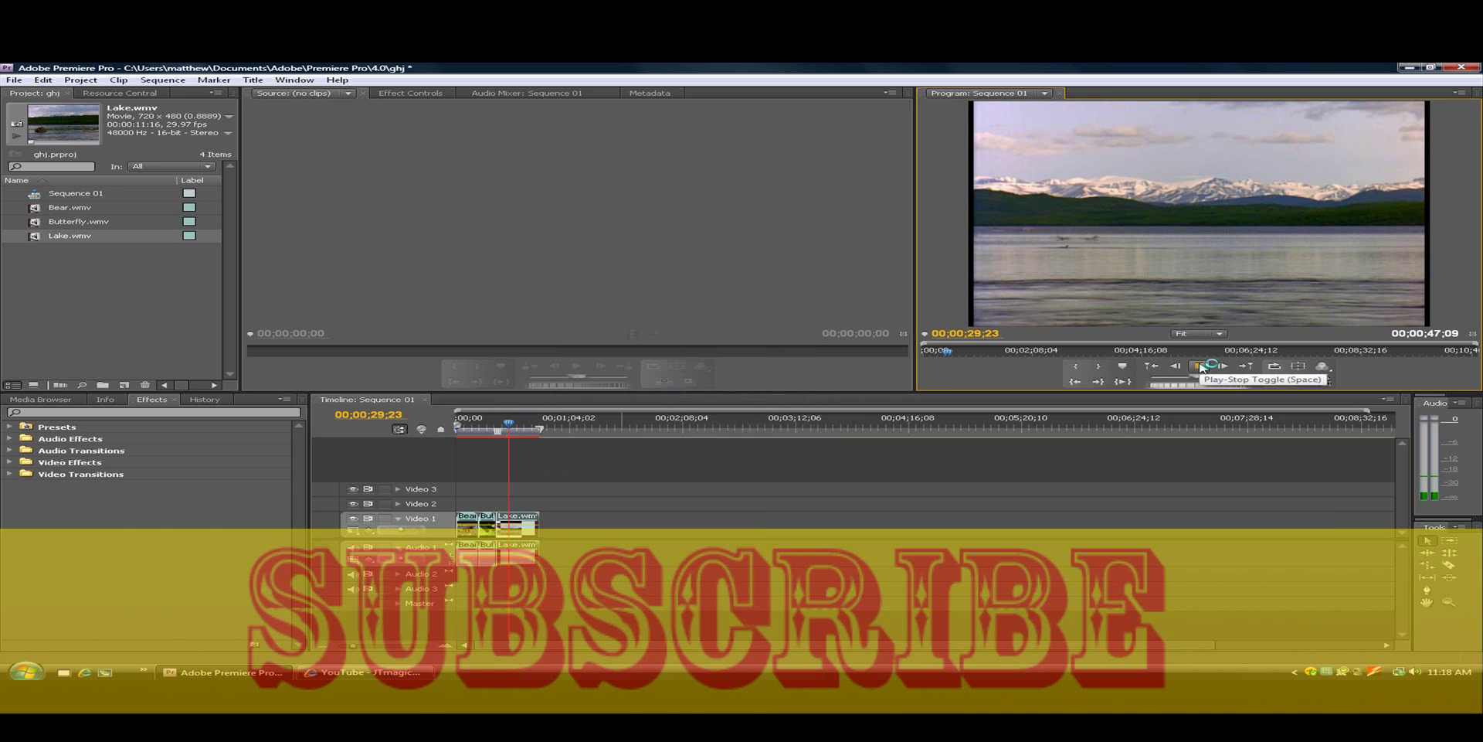
pyautogui.click(1200, 367)
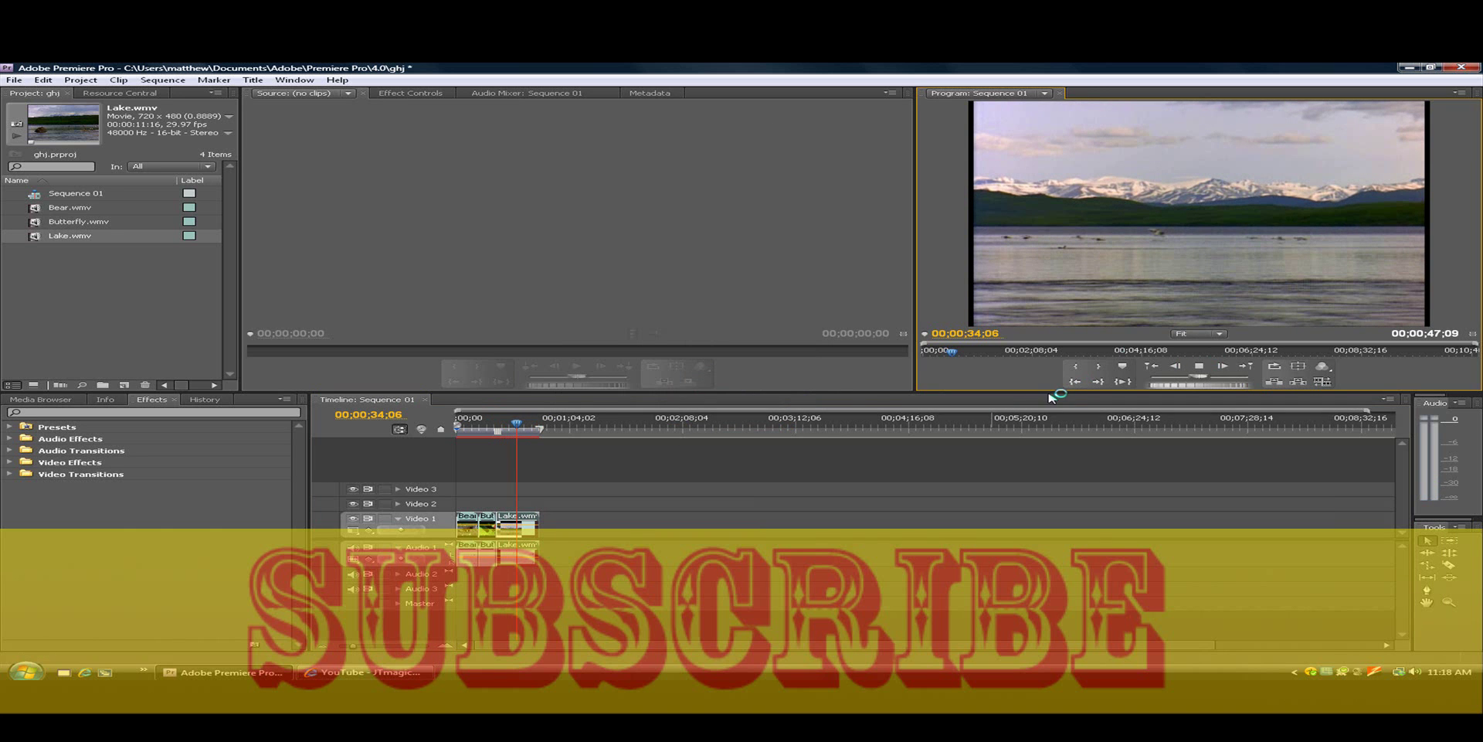
pyautogui.moveTo(519, 422); pyautogui.dragTo(457, 421)
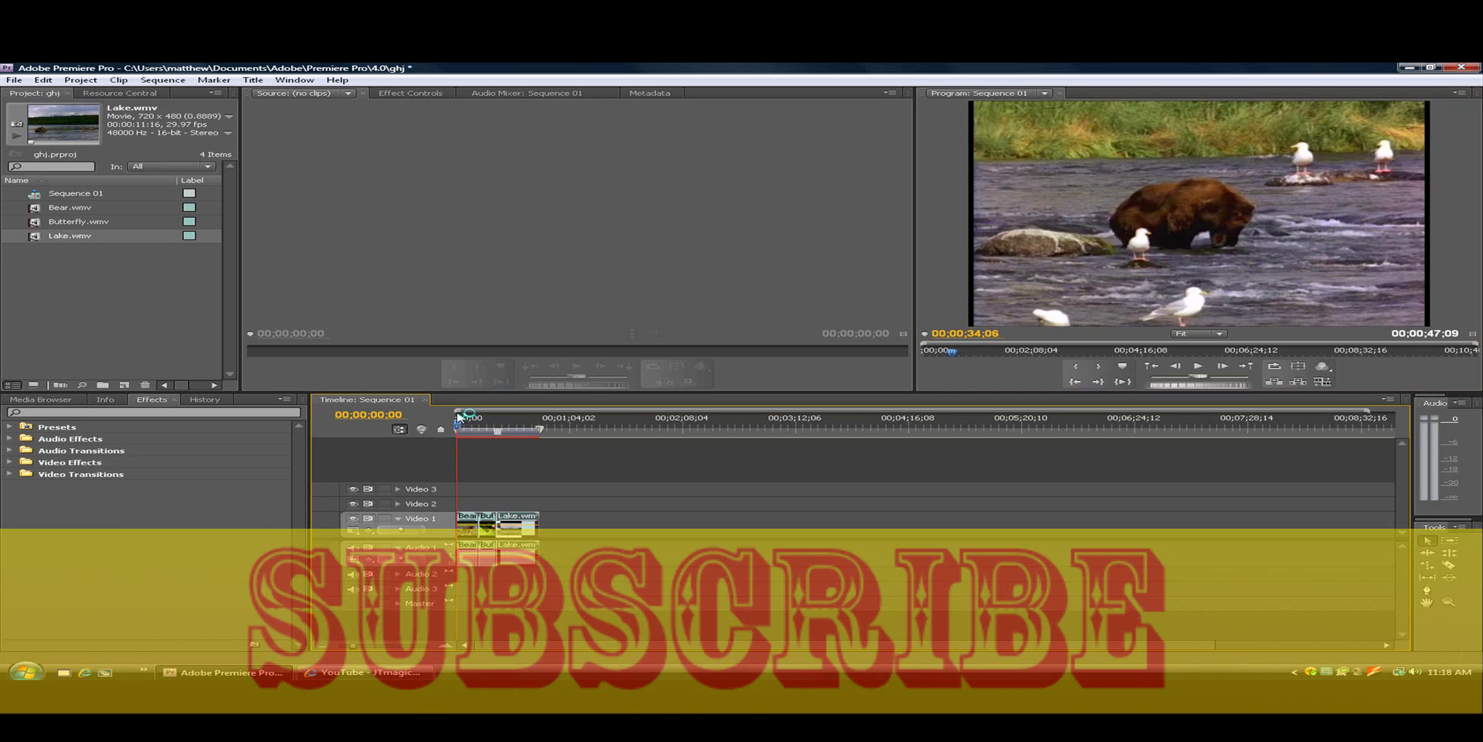
# Turn on Reverse Speed for the Bear clip in its Speed/Duration settings.
pyautogui.rightClick(470, 533)
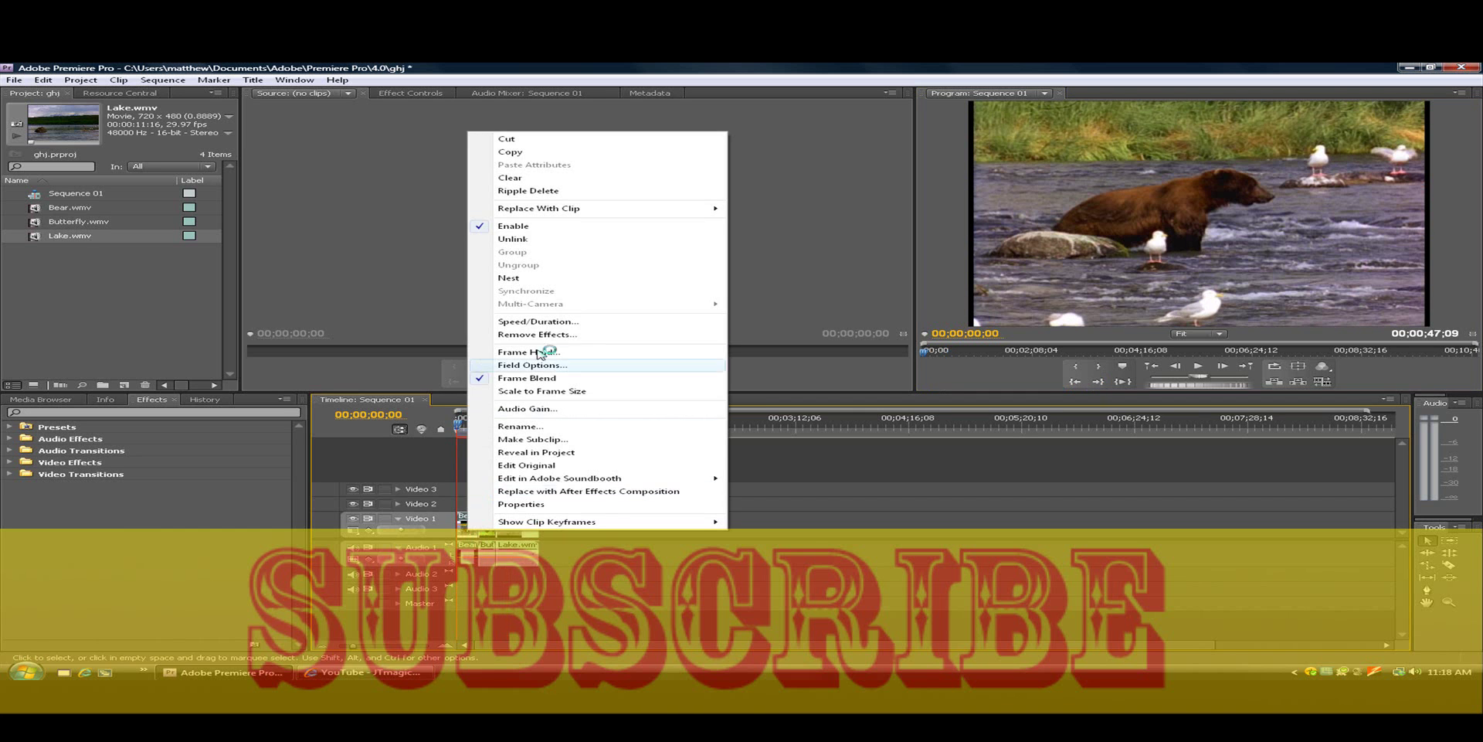
pyautogui.click(555, 321)
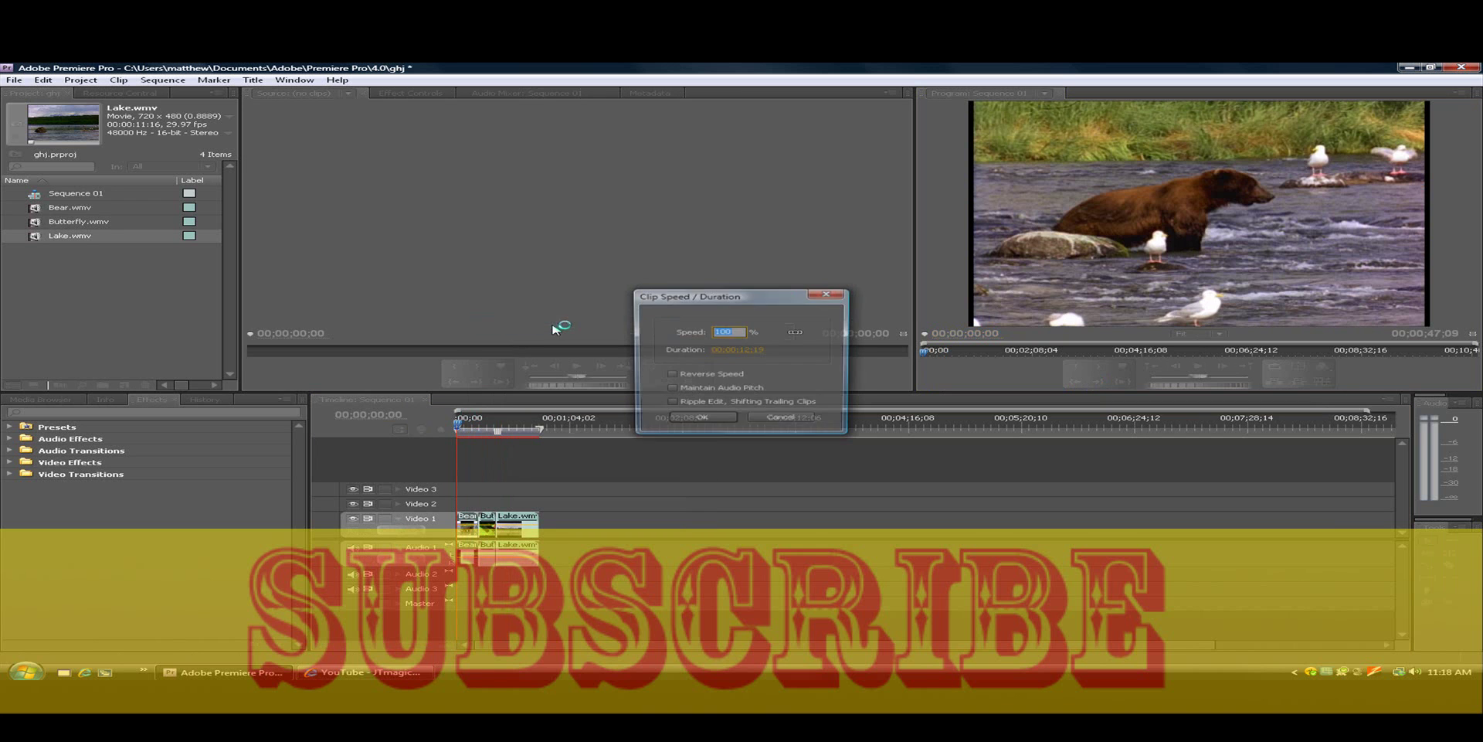
pyautogui.click(672, 375)
# Apply the reversed speed to the Bear clip and preview it in the Program monitor.
pyautogui.click(698, 417)
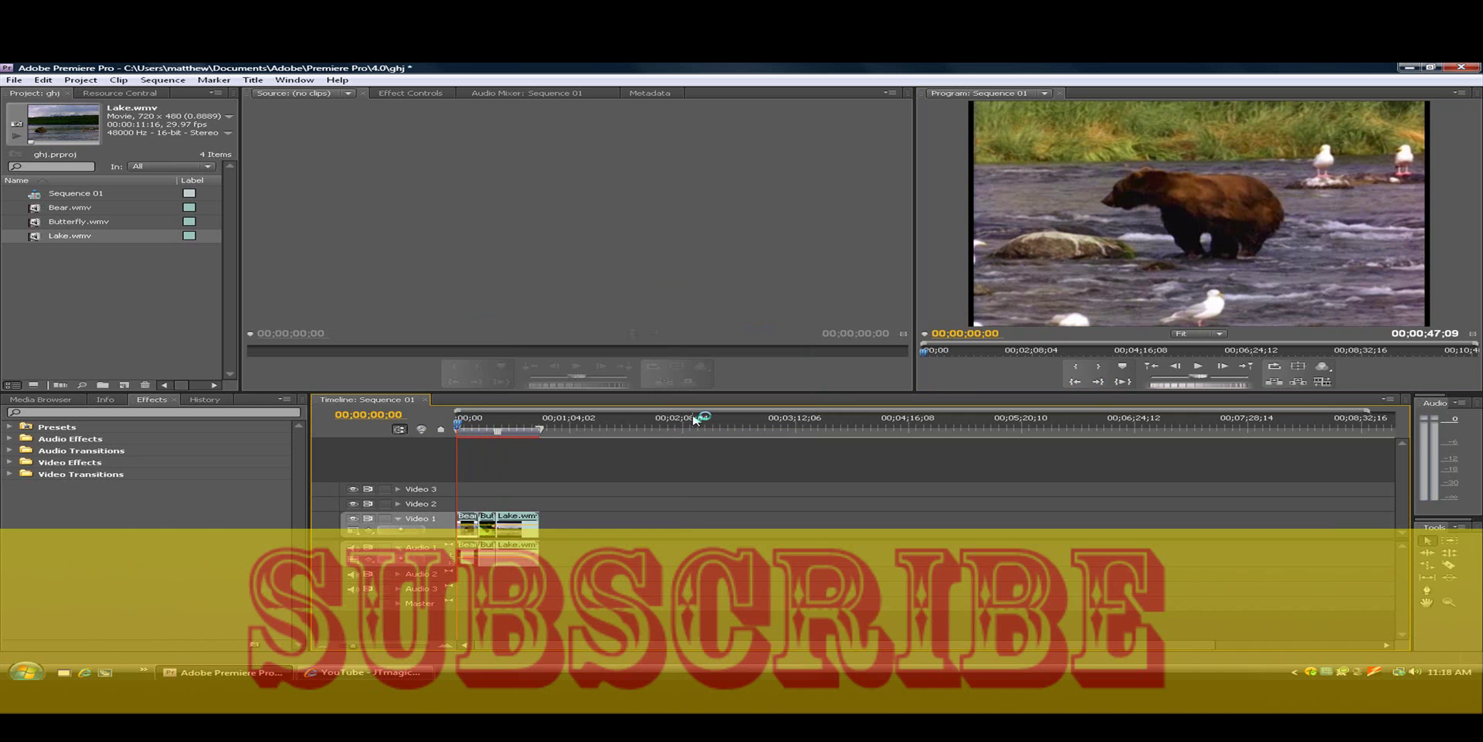
pyautogui.click(1196, 366)
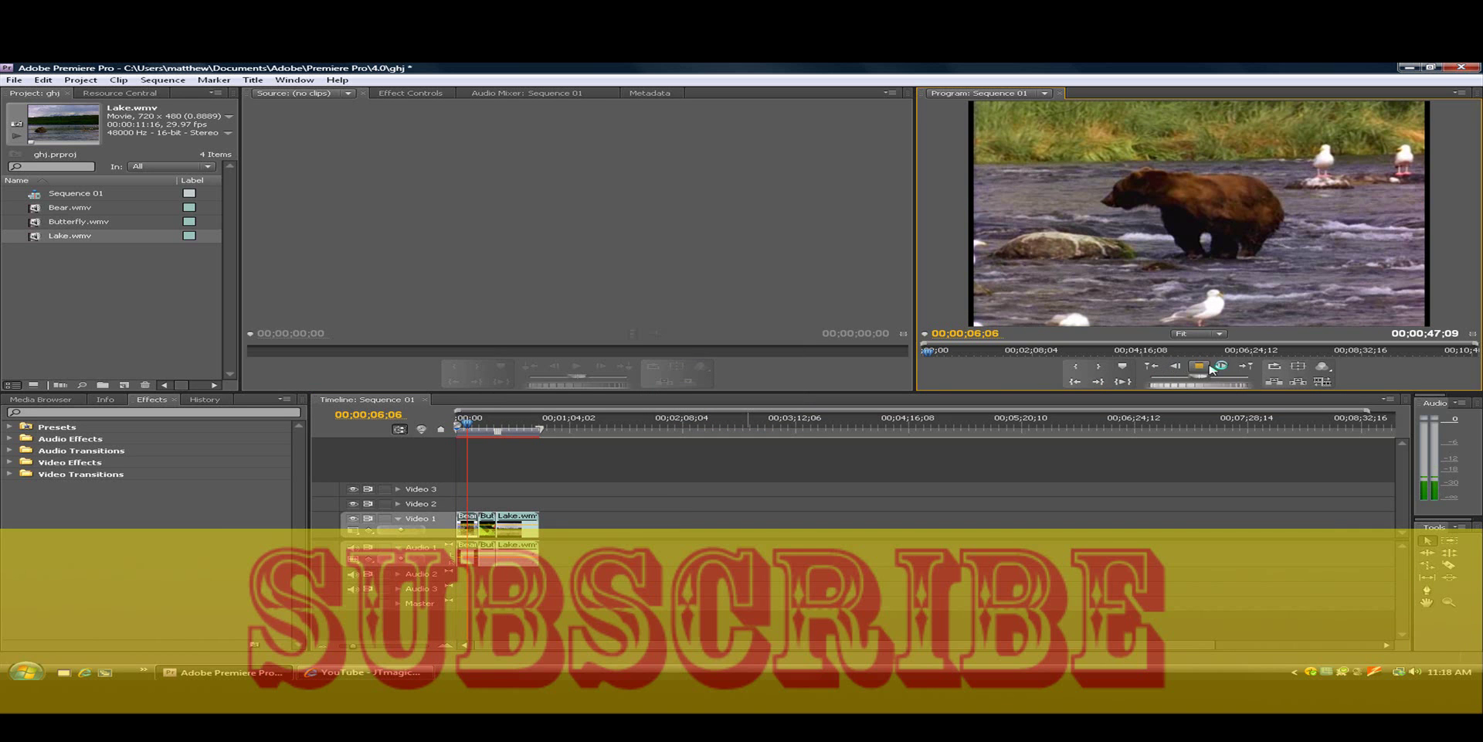
pyautogui.click(1199, 367)
# Return the playhead to 00;00;00;00 and replay the sequence from the start twice.
pyautogui.click(469, 430)
pyautogui.moveTo(475, 430); pyautogui.dragTo(457, 431)
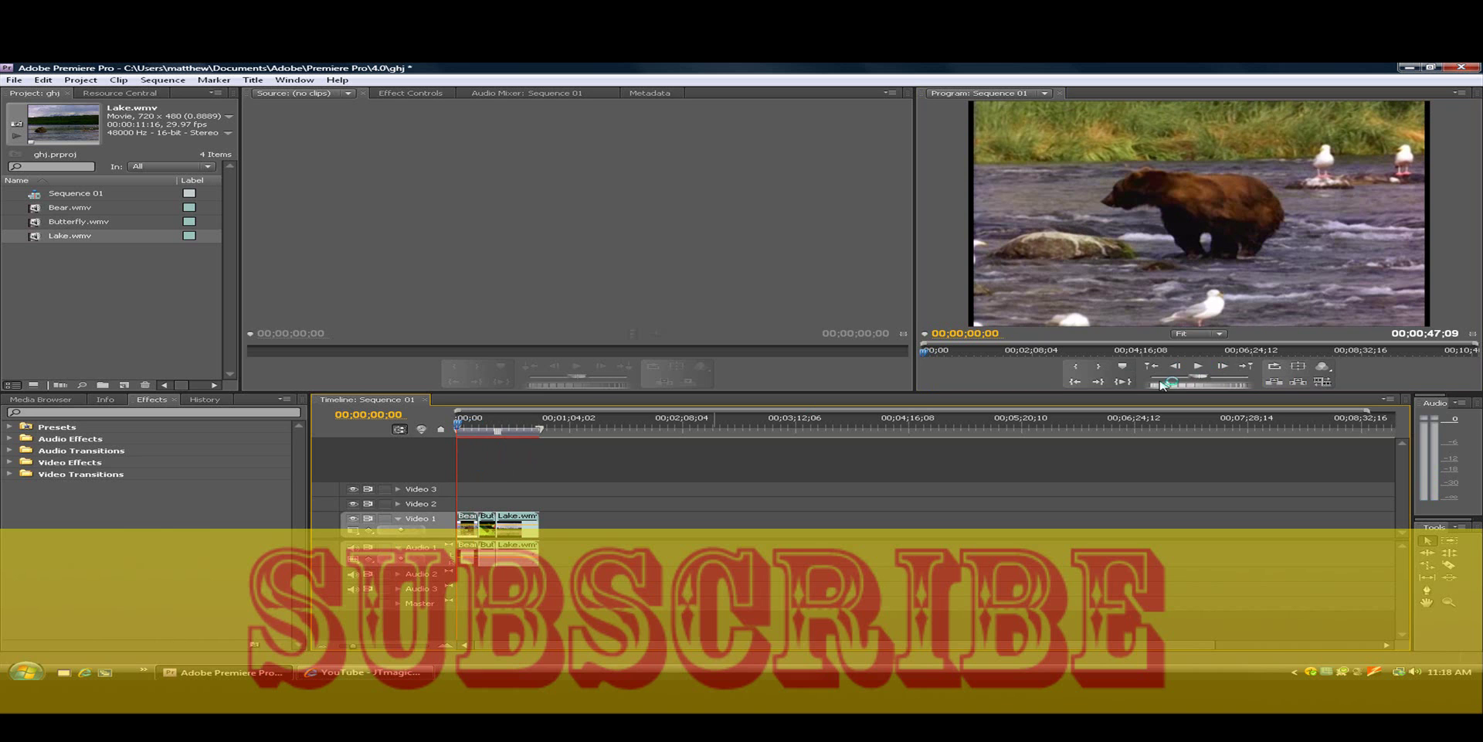
pyautogui.click(1198, 366)
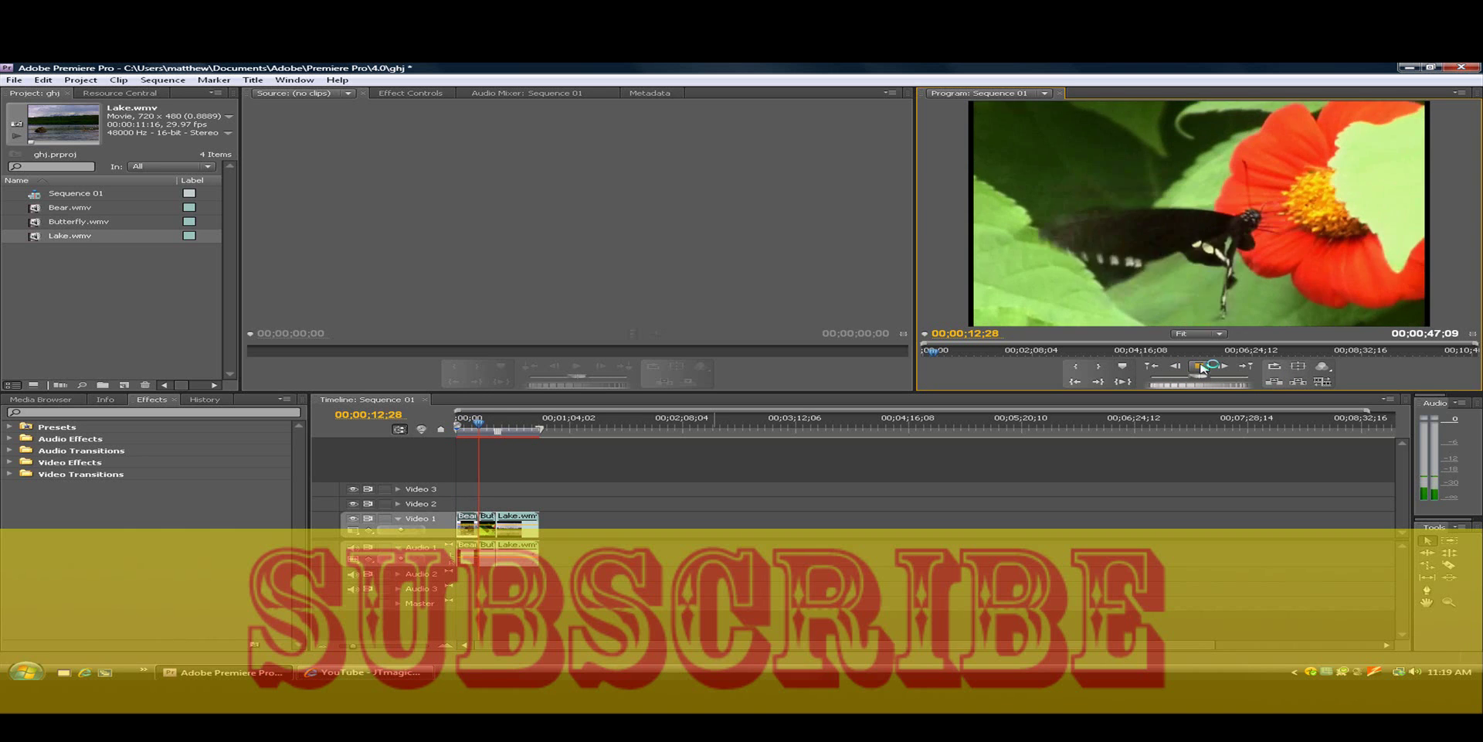
pyautogui.press('space')
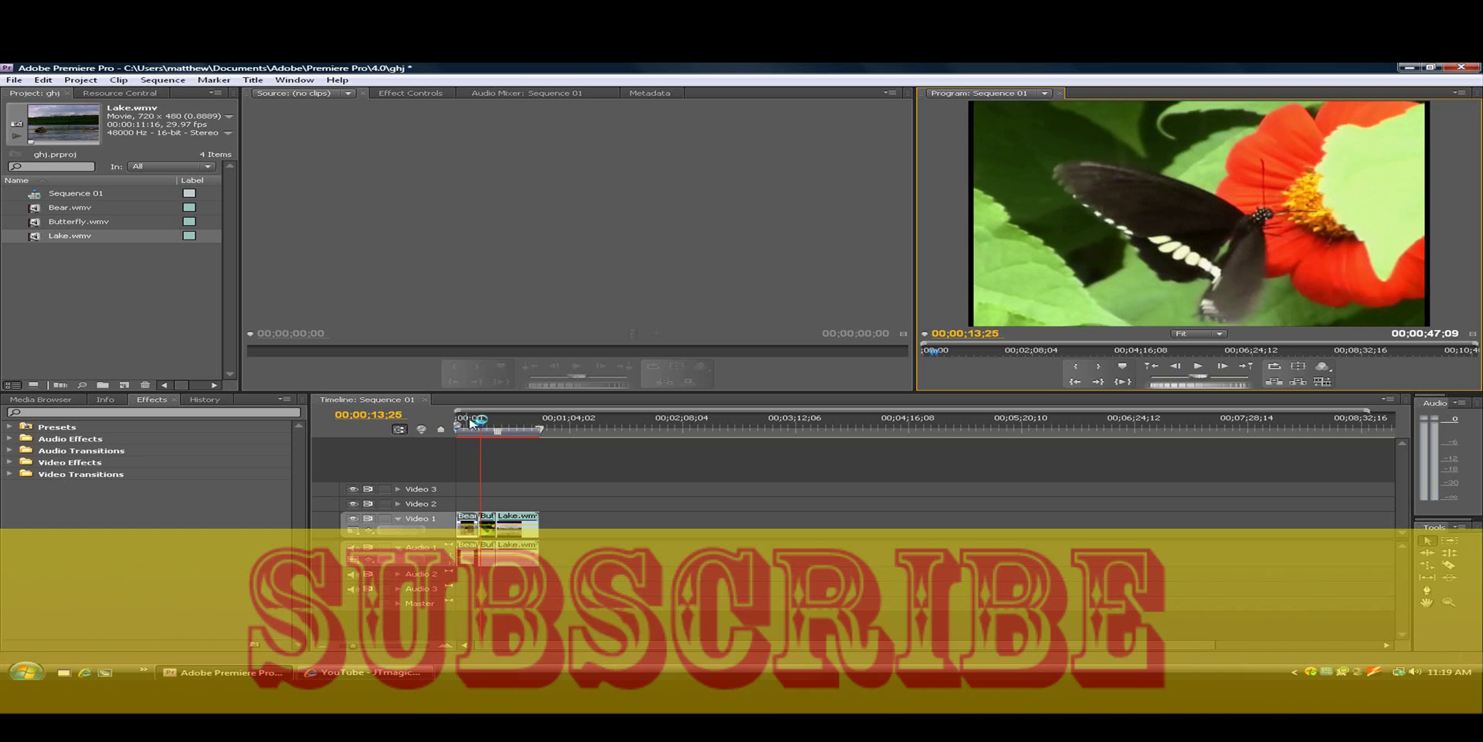
pyautogui.moveTo(479, 423); pyautogui.dragTo(455, 423)
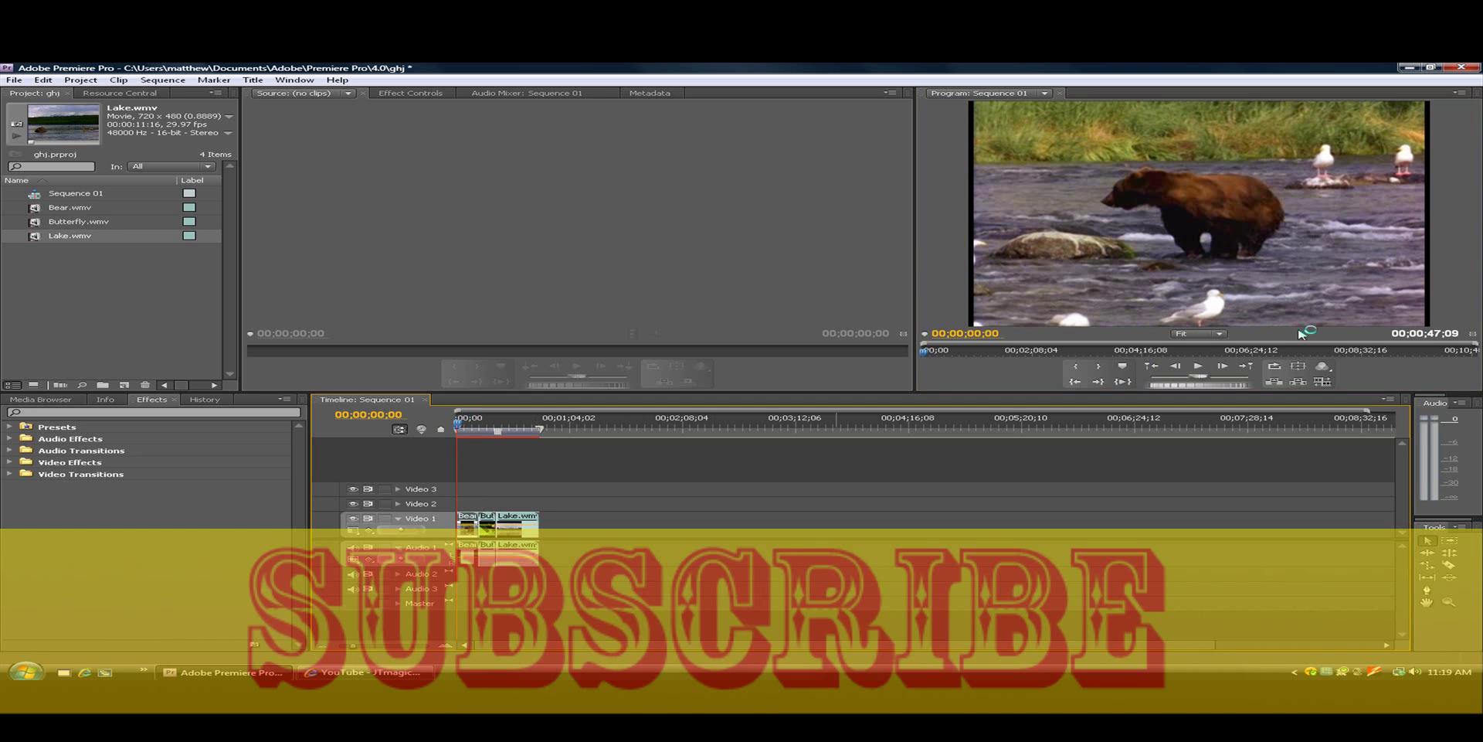
pyautogui.click(1203, 364)
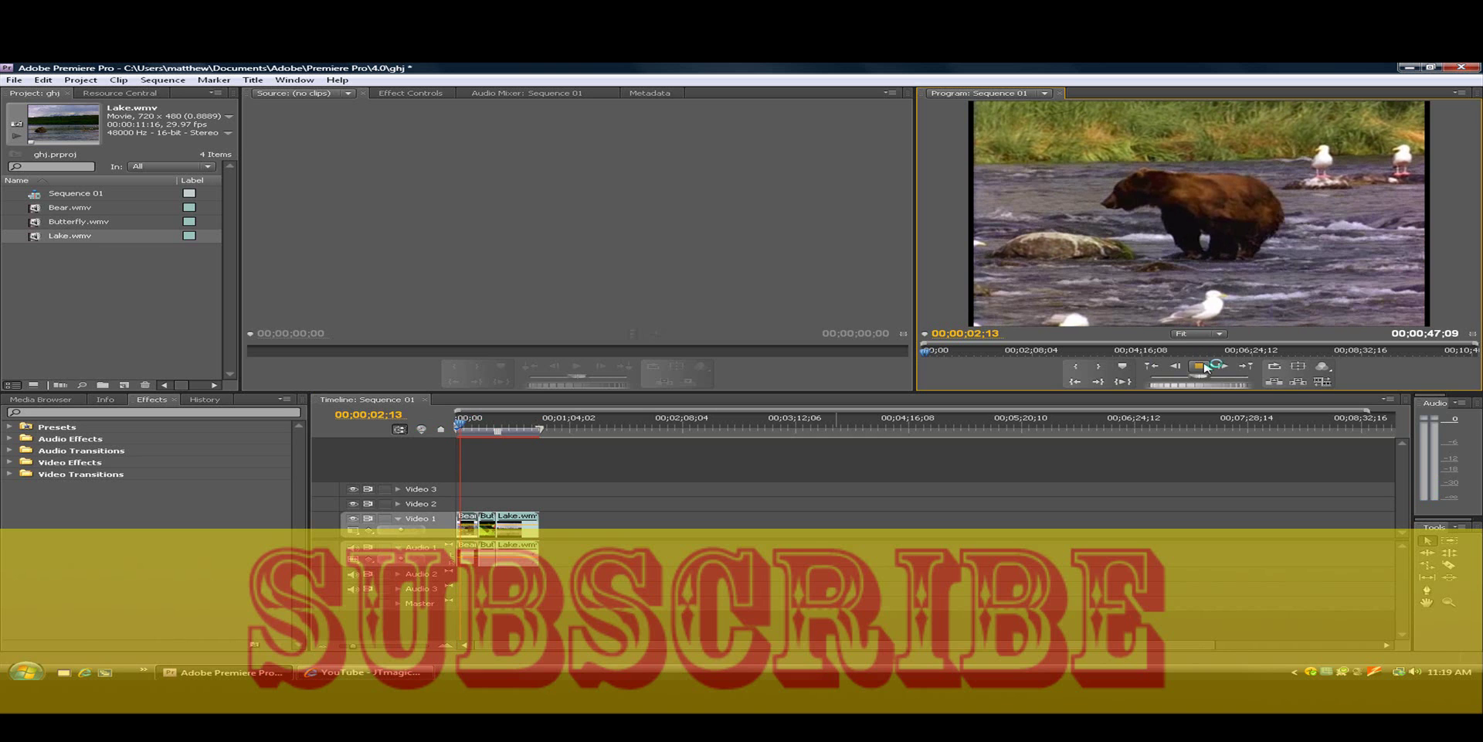
pyautogui.click(1201, 365)
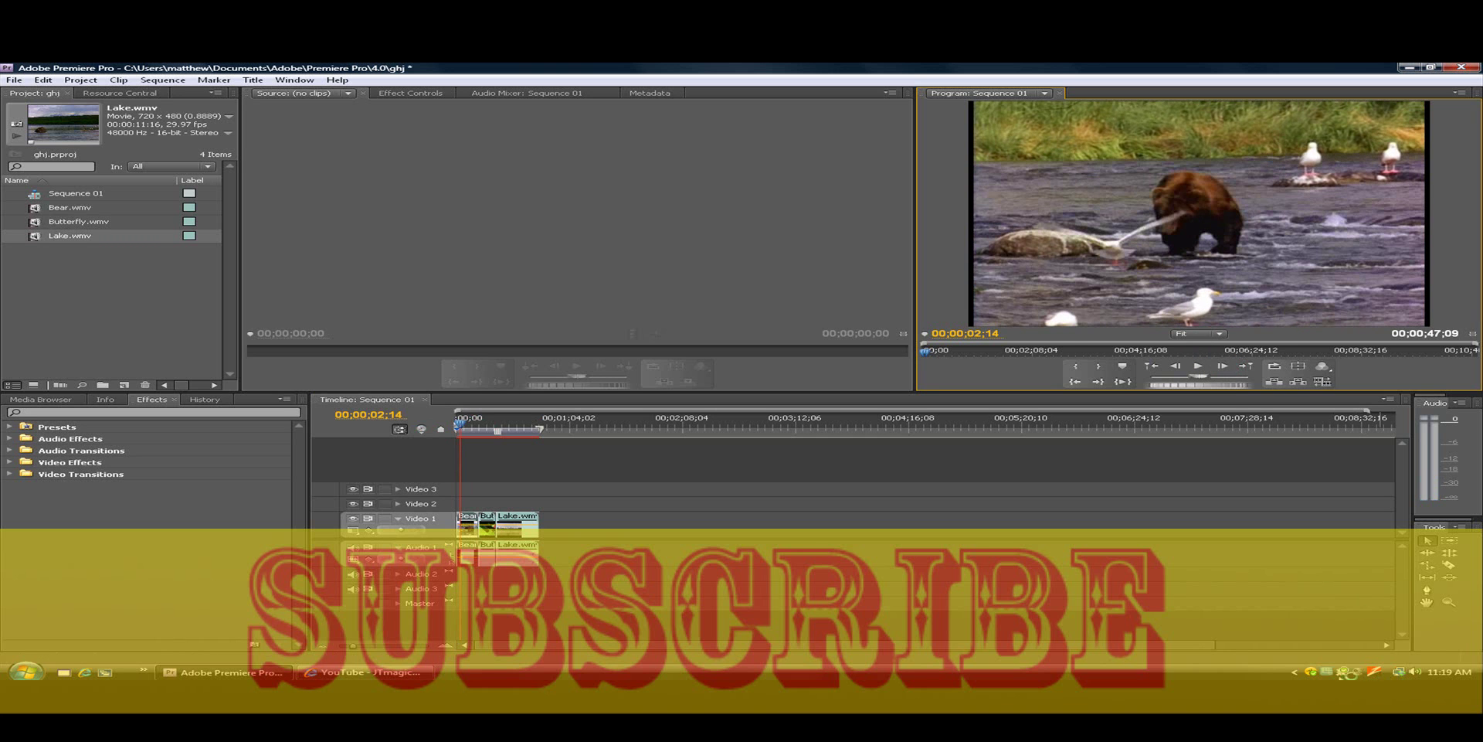
# Play Sequence 01 through the reversed Bear footage into the Butterfly clip, stopping at 00;00;12;24.
pyautogui.click(1294, 671)
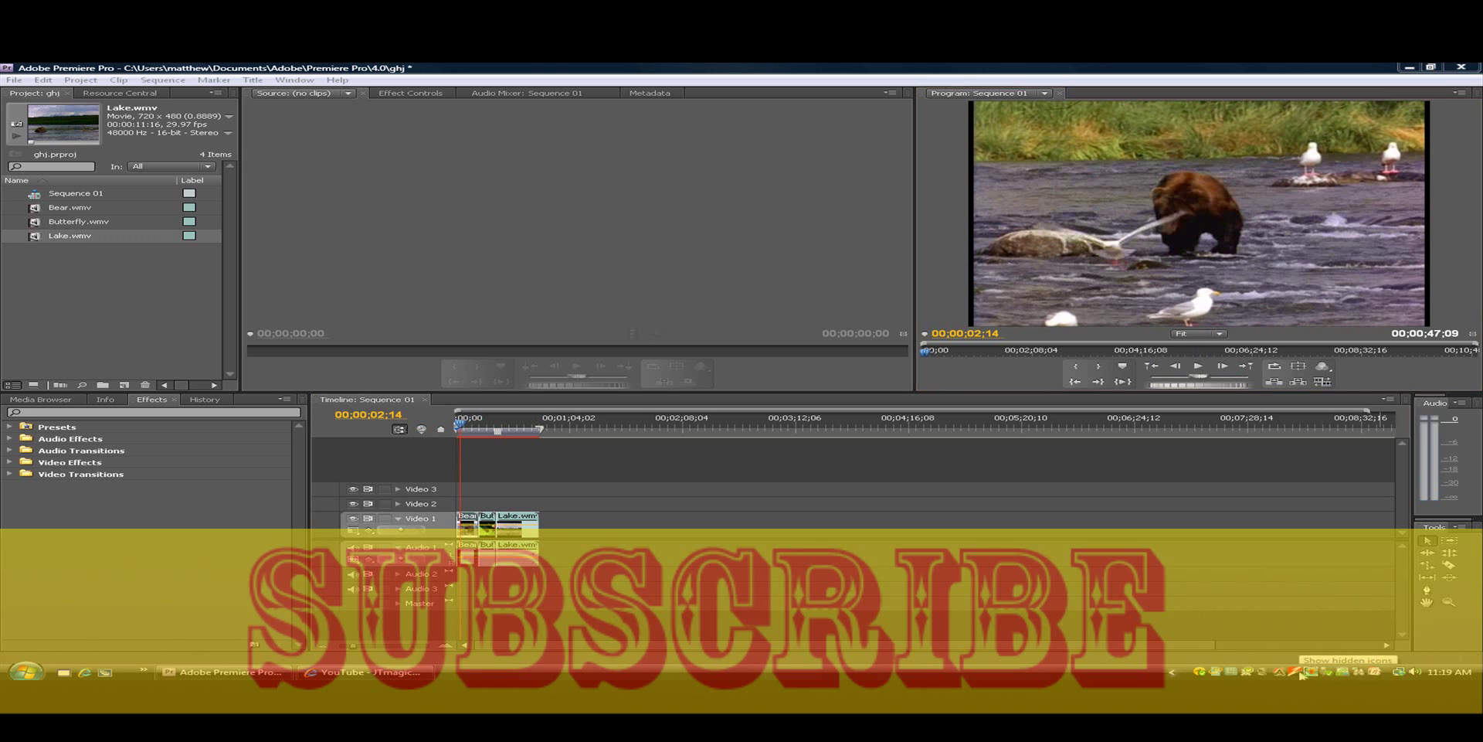
pyautogui.rightClick(1182, 673)
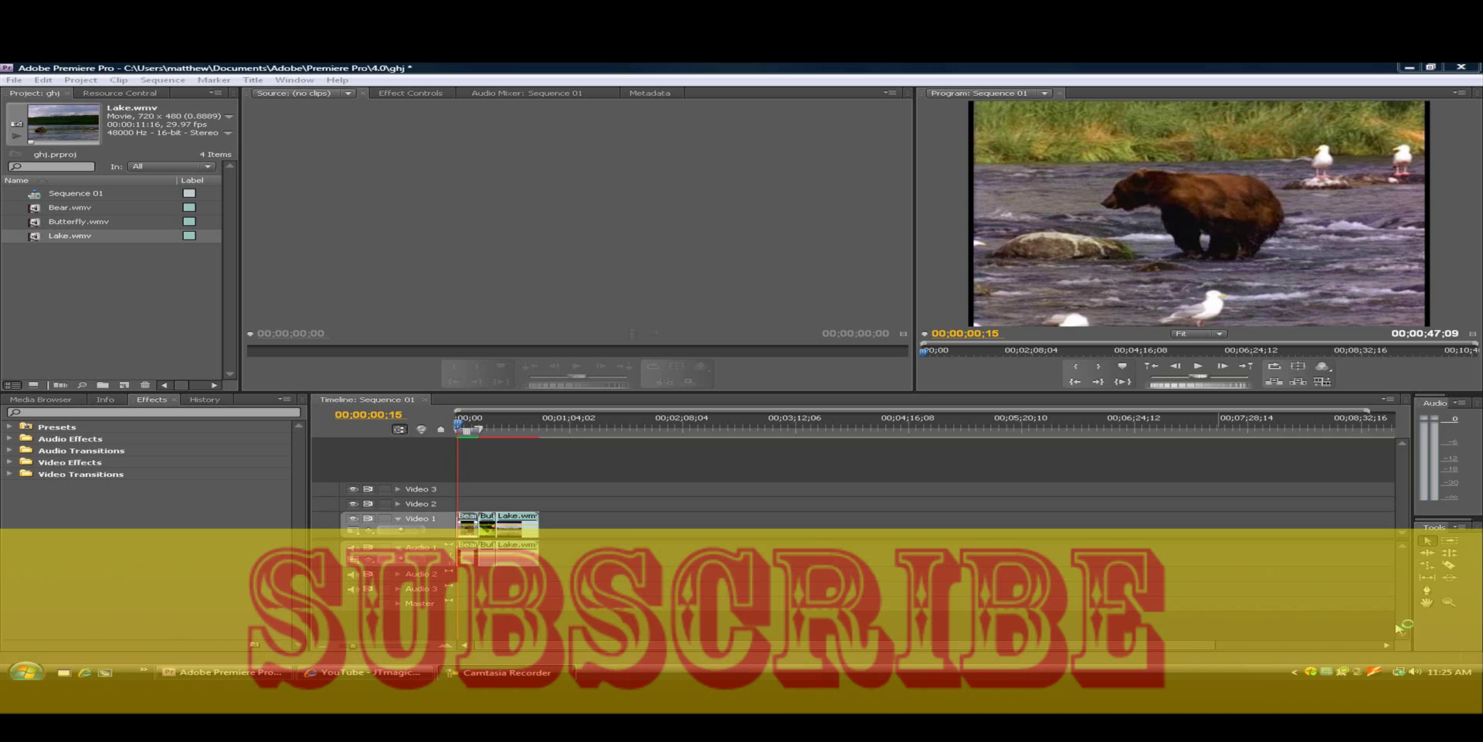
pyautogui.click(1198, 367)
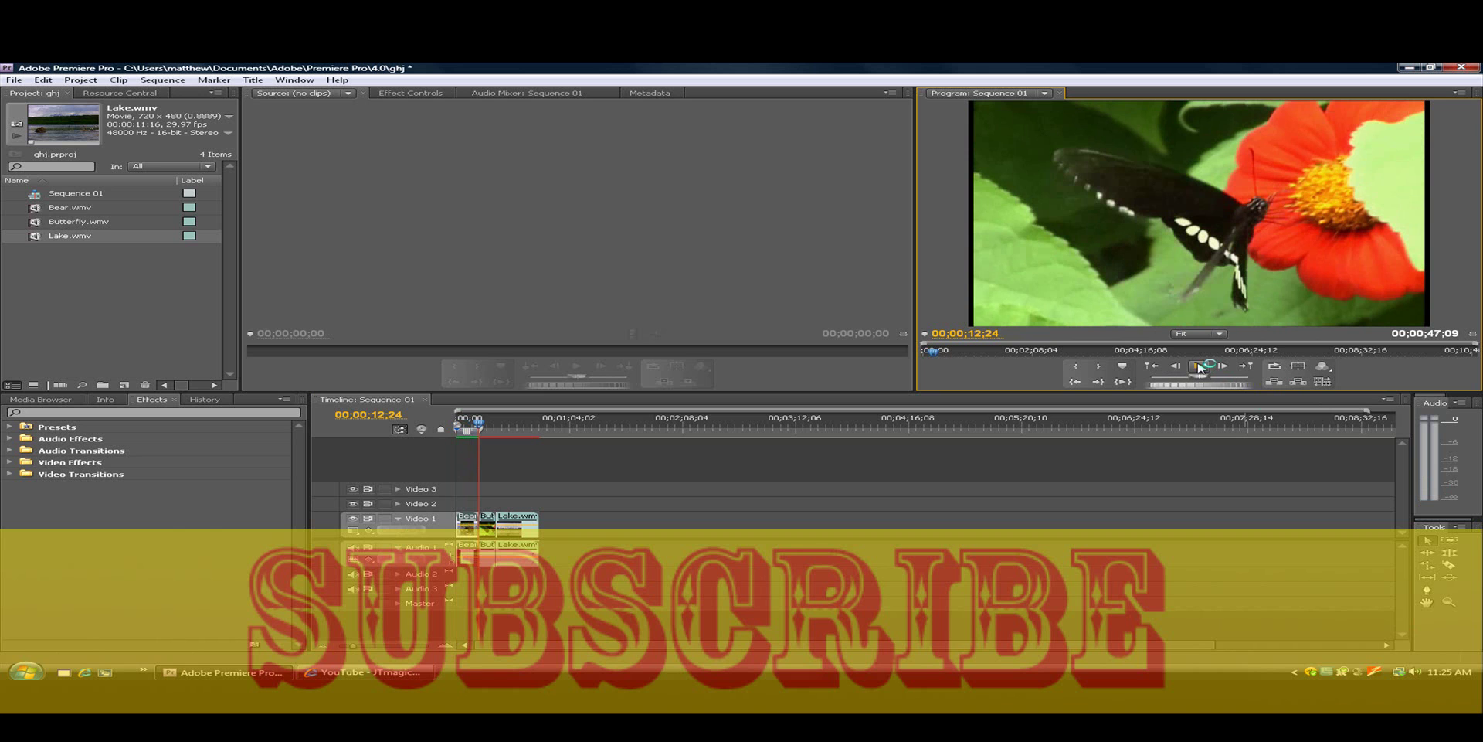
pyautogui.click(1295, 671)
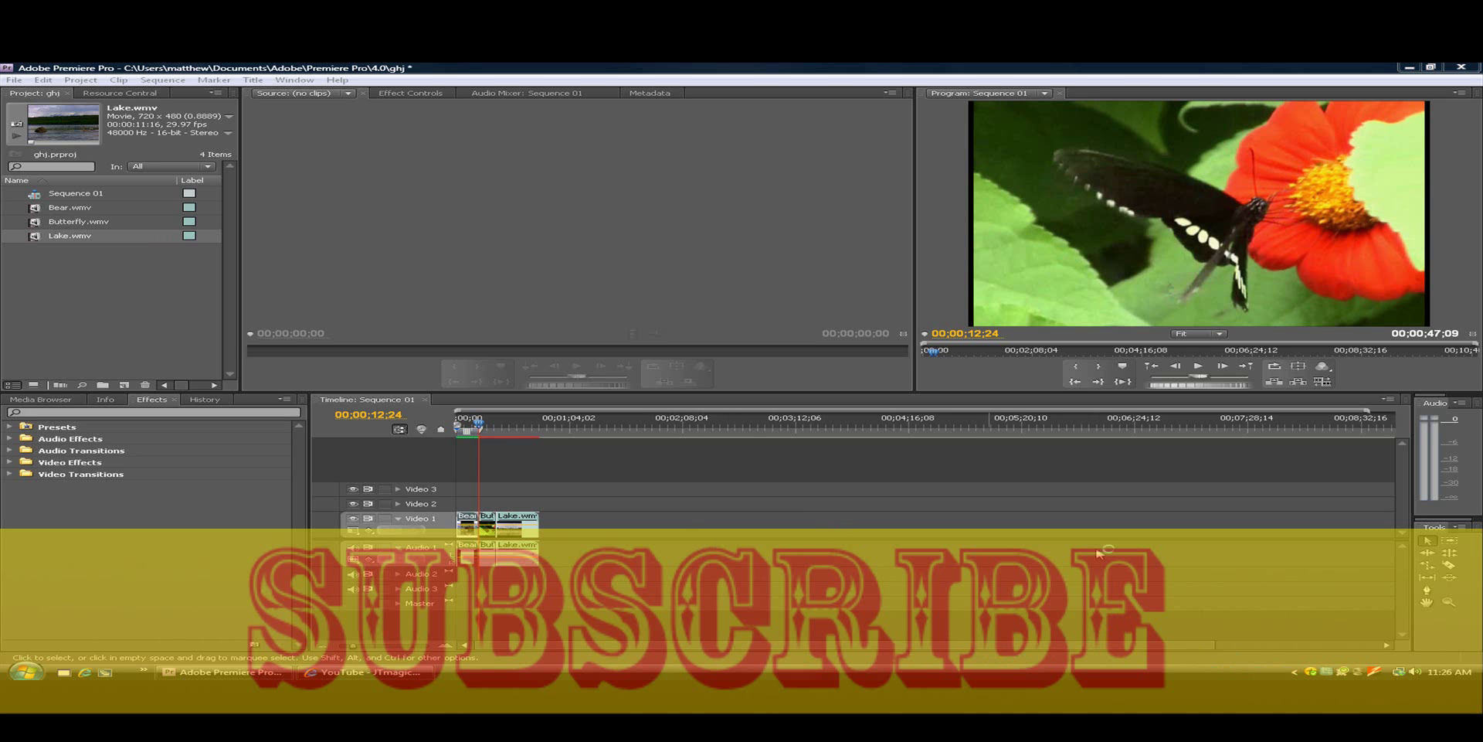
pyautogui.click(1288, 673)
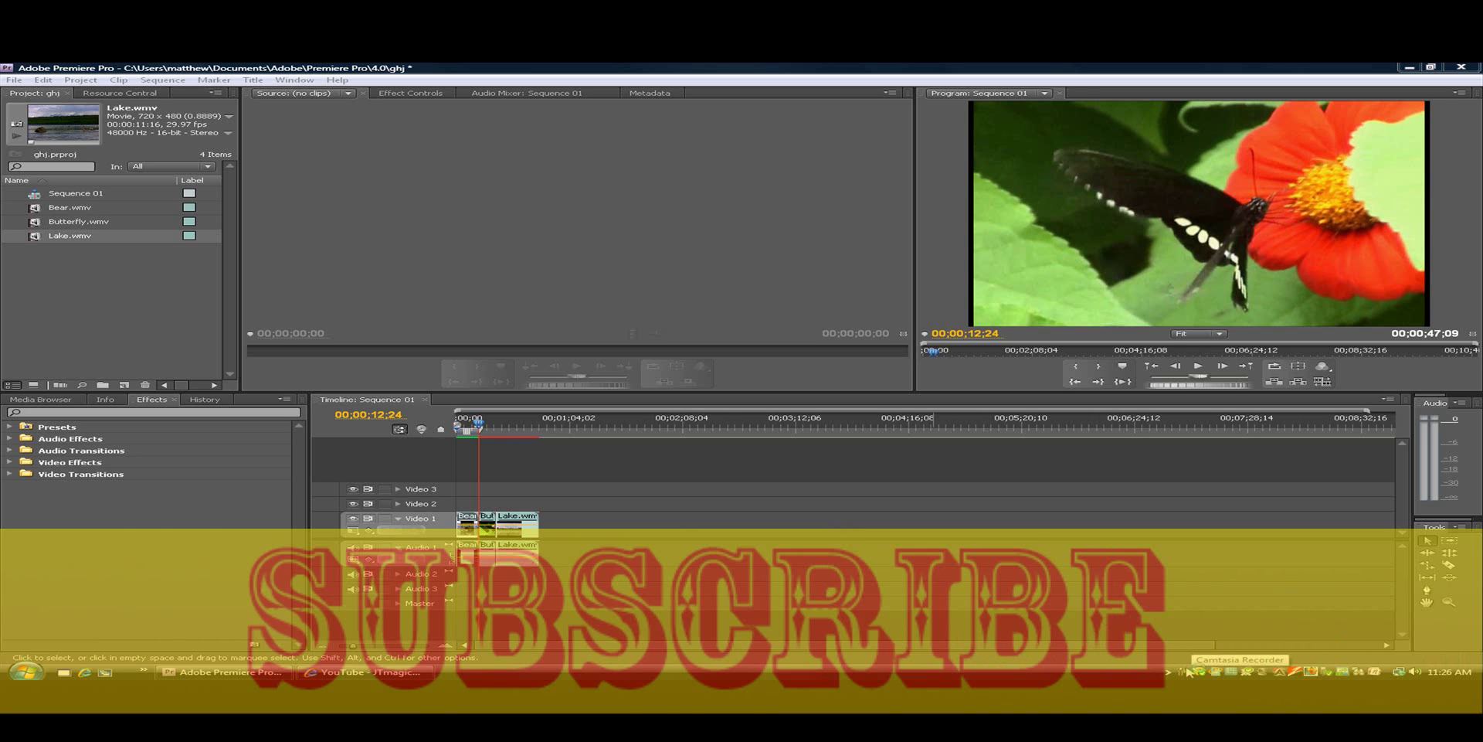
pyautogui.rightClick(1188, 671)
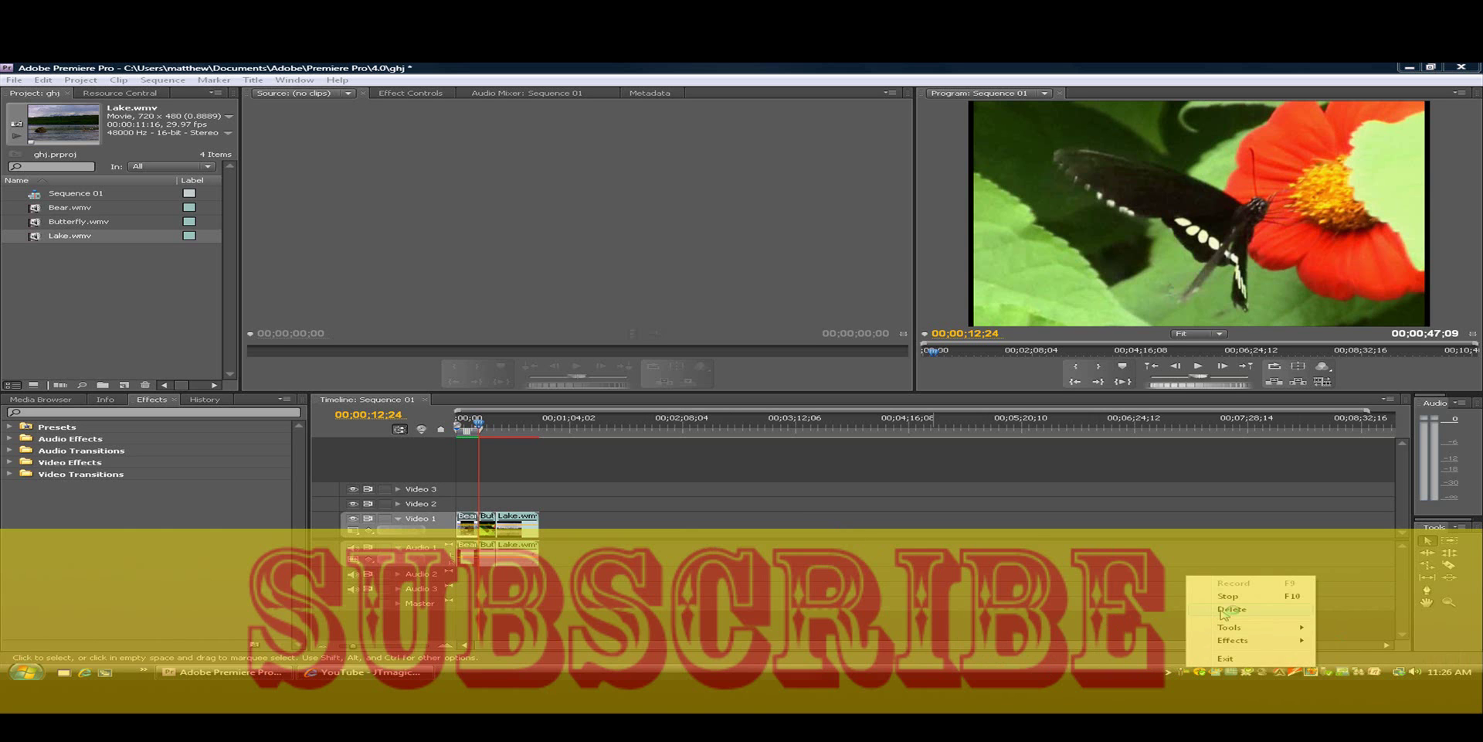